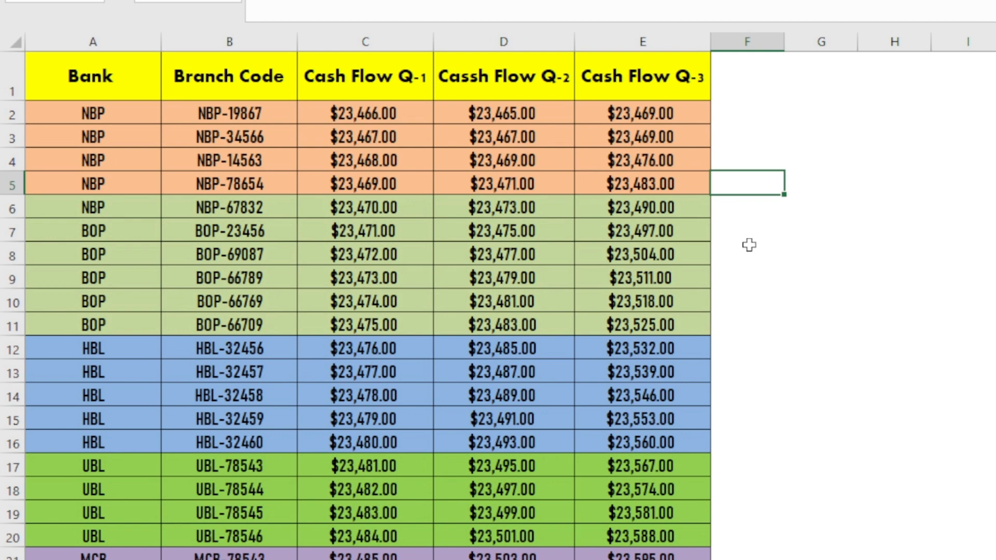
- Examine the branch rows of each bank group and their cash flow values across the three quarters
left_click(500, 201)
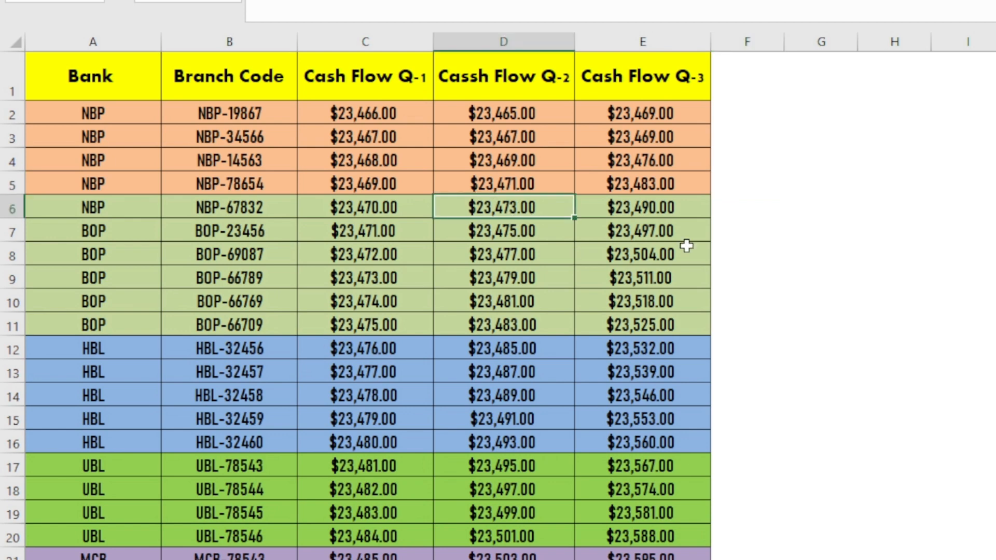
left_click(775, 257)
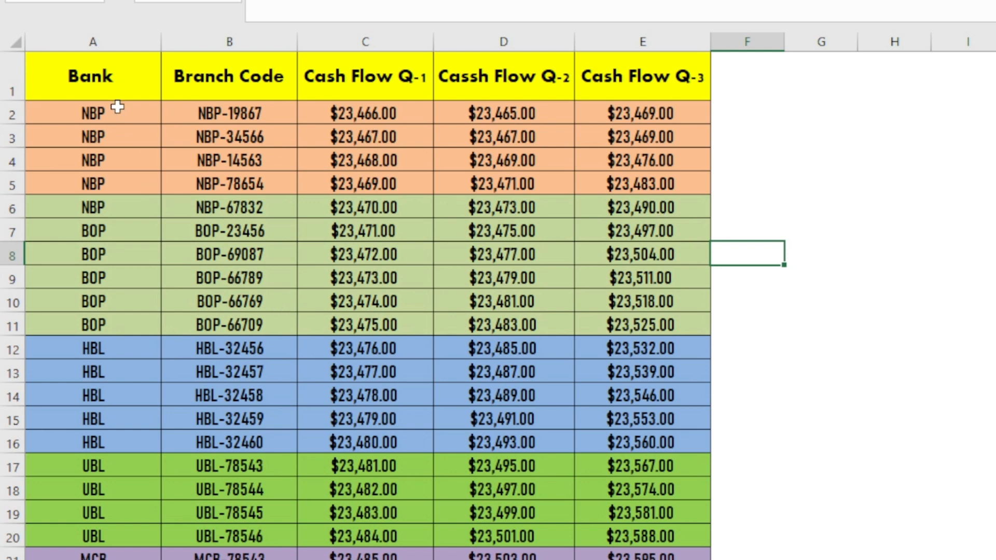
mouse_move(116, 110)
left_mouse_down()
mouse_move(435, 171)
mouse_move(604, 175)
left_mouse_up()
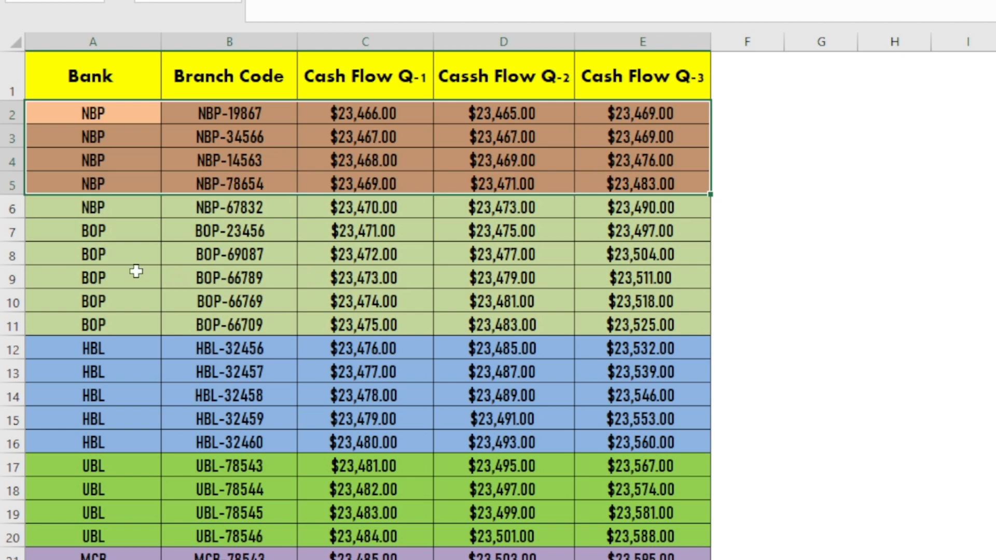
left_click_drag(118, 231, 610, 312)
left_click_drag(147, 353, 606, 418)
scroll(253, 457, "down", 2)
scroll(251, 455, "up", 2)
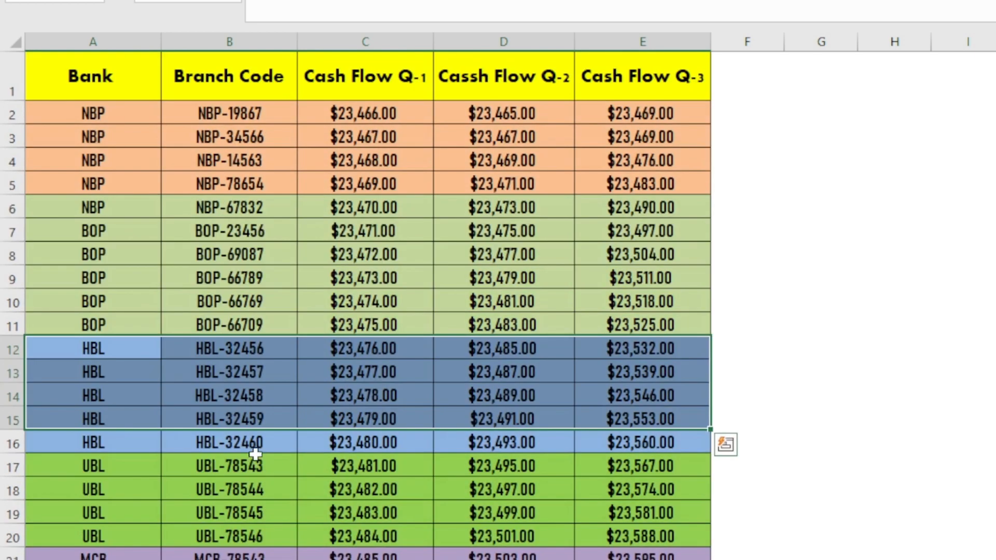
scroll(277, 426, "down", 1)
scroll(277, 426, "down", 1)
scroll(277, 426, "up", 2)
left_click(382, 293)
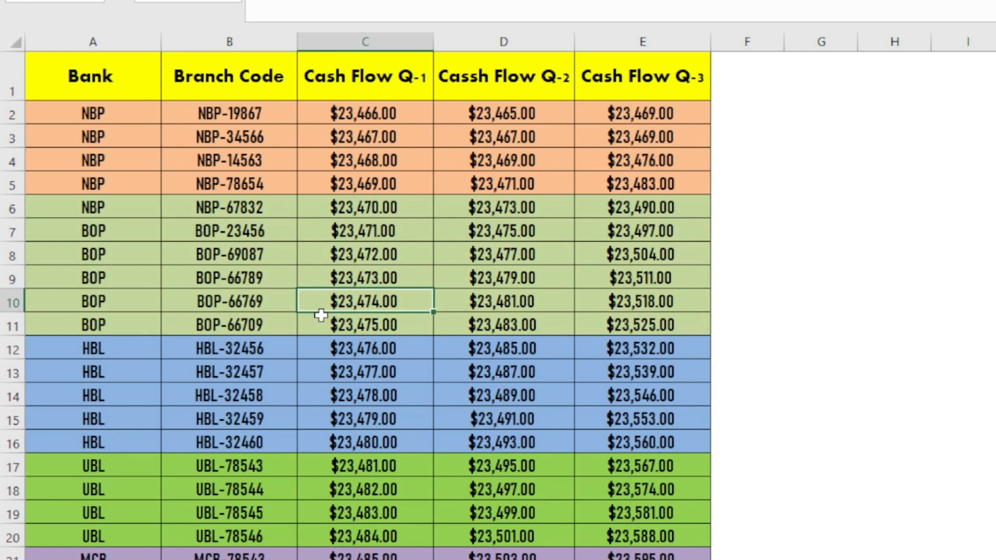
left_click_drag(389, 109, 400, 137)
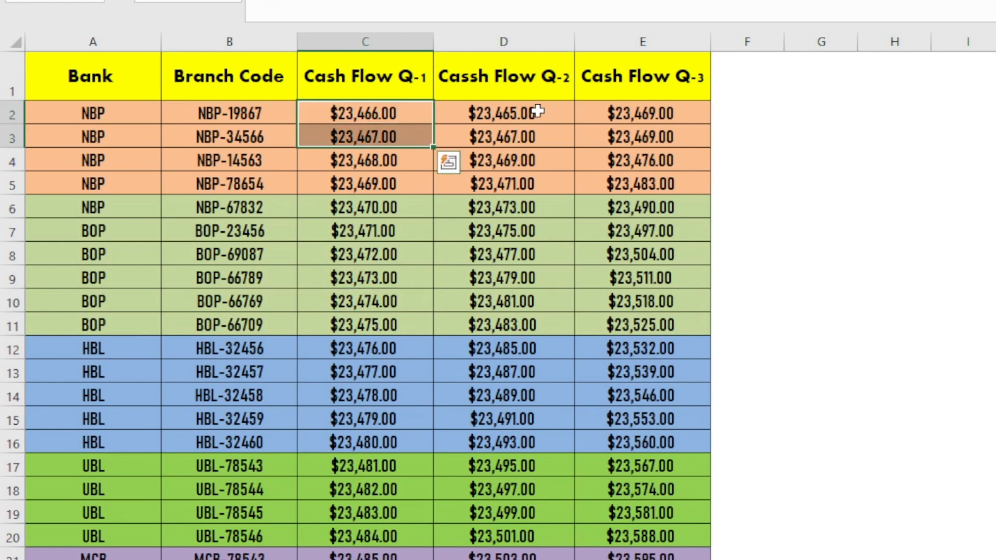
left_click(642, 119)
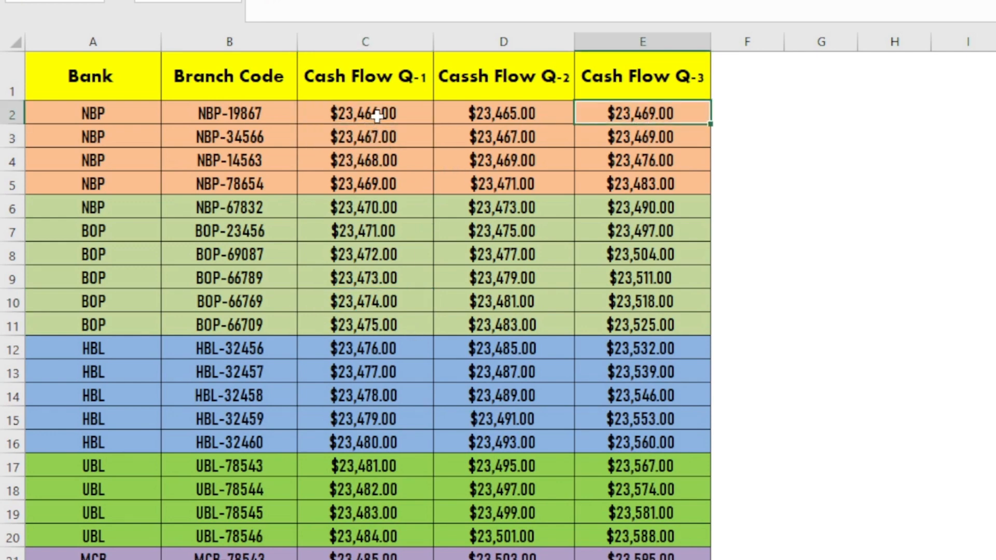
left_click_drag(376, 113, 403, 163)
left_click(537, 161)
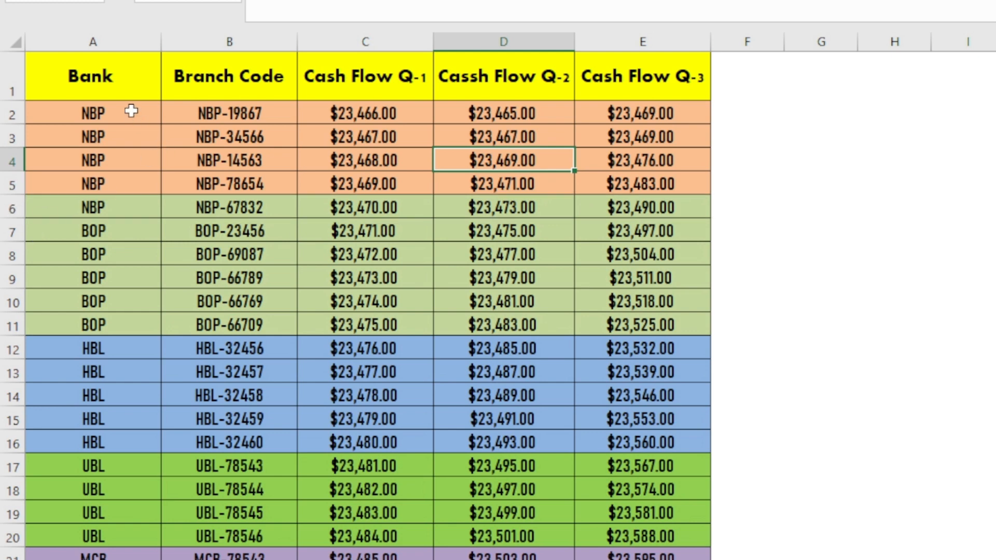
- Insert a blank row above row 6, the NBP-67832 branch, and select its three cash flow cells
left_click_drag(134, 109, 142, 193)
left_click(14, 207)
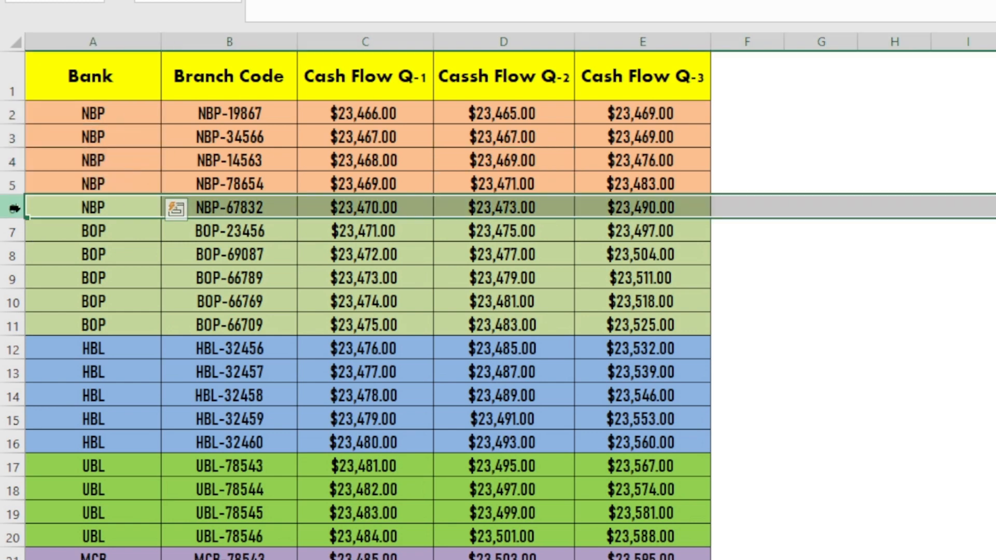
right_click(16, 208)
left_click(87, 368)
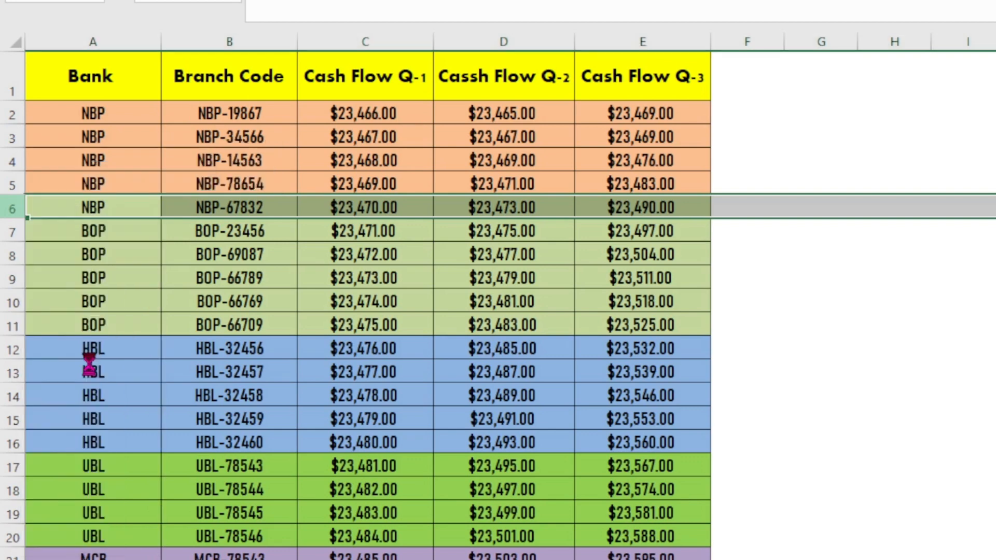
left_click(233, 300)
left_click_drag(344, 215, 641, 206)
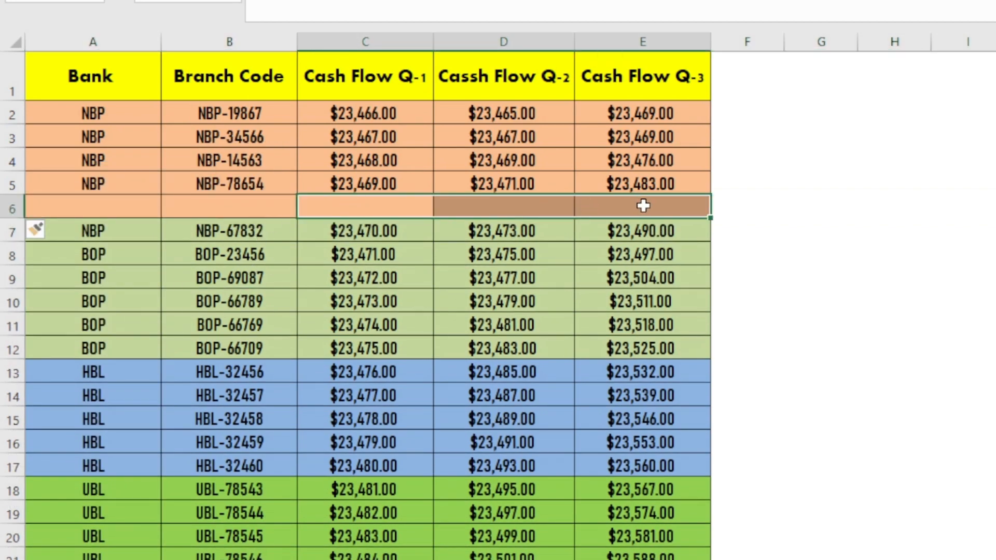
- Review the remaining bank groups and delete the blank row 6
scroll(643, 206, "down", 1)
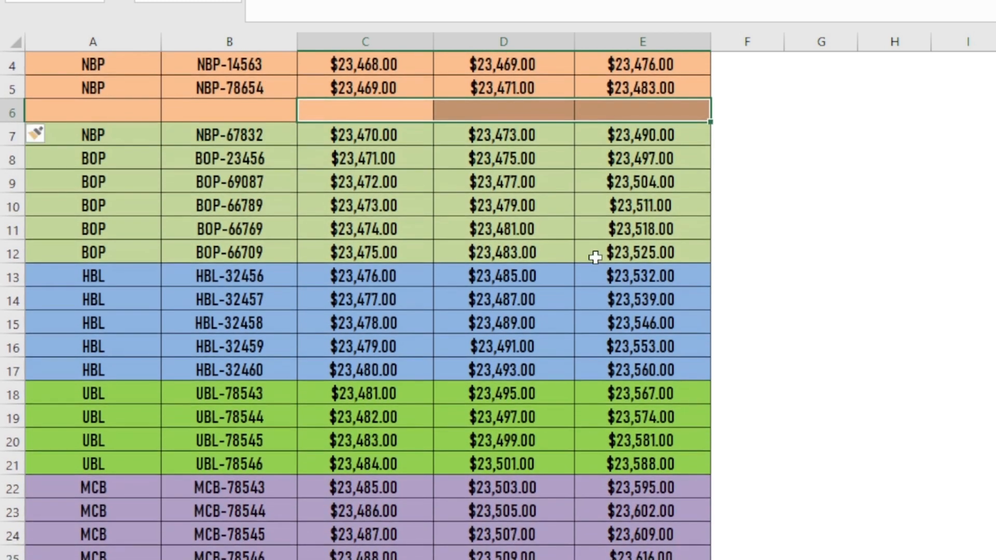
left_click(128, 233)
scroll(332, 285, "down", 1)
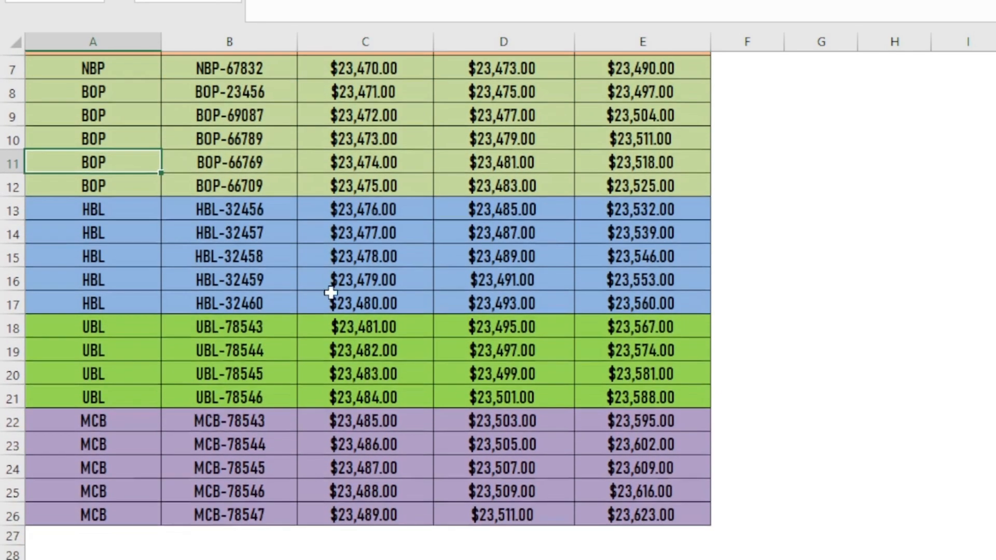
left_click(294, 303)
scroll(300, 315, "up", 2)
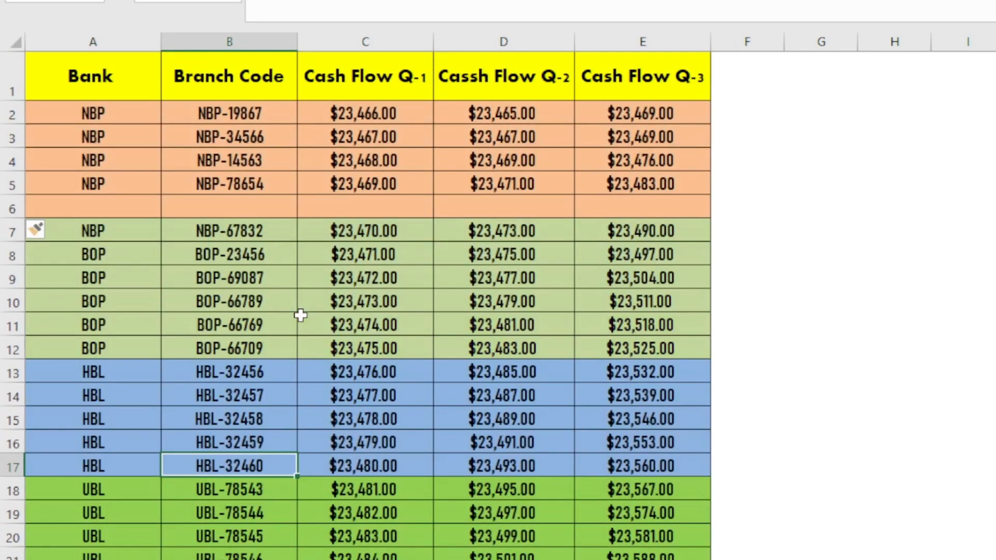
left_click(503, 208)
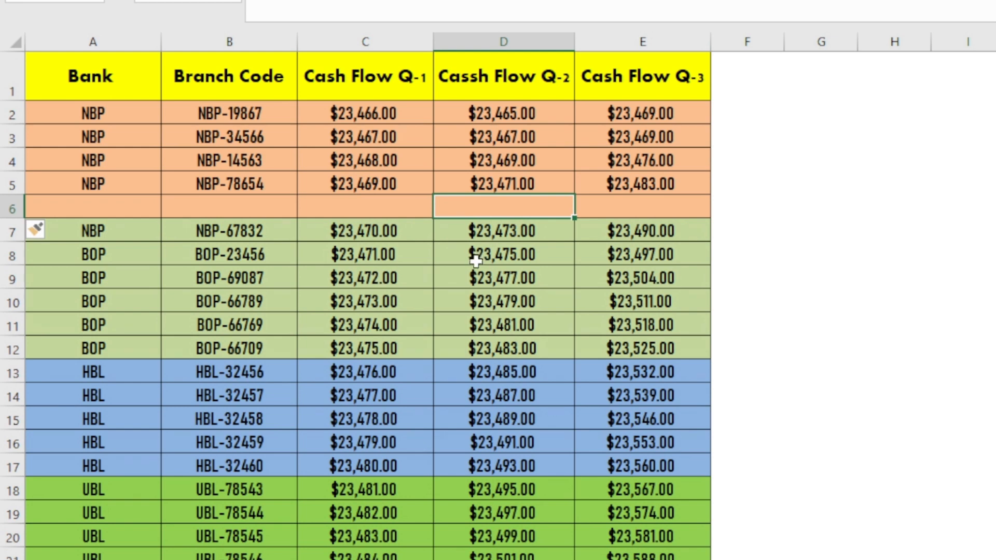
key("shift+space")
key("ctrl+minus")
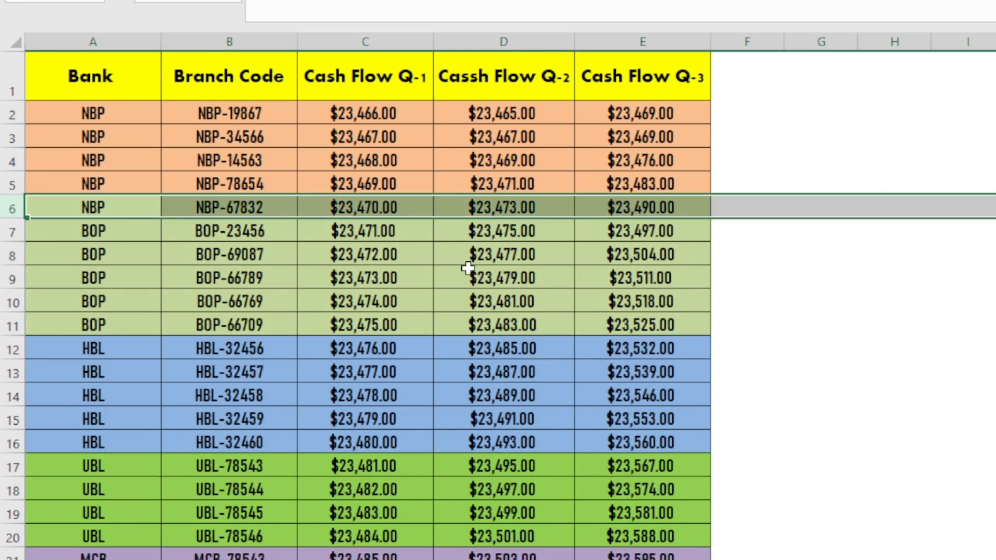
left_click(428, 256)
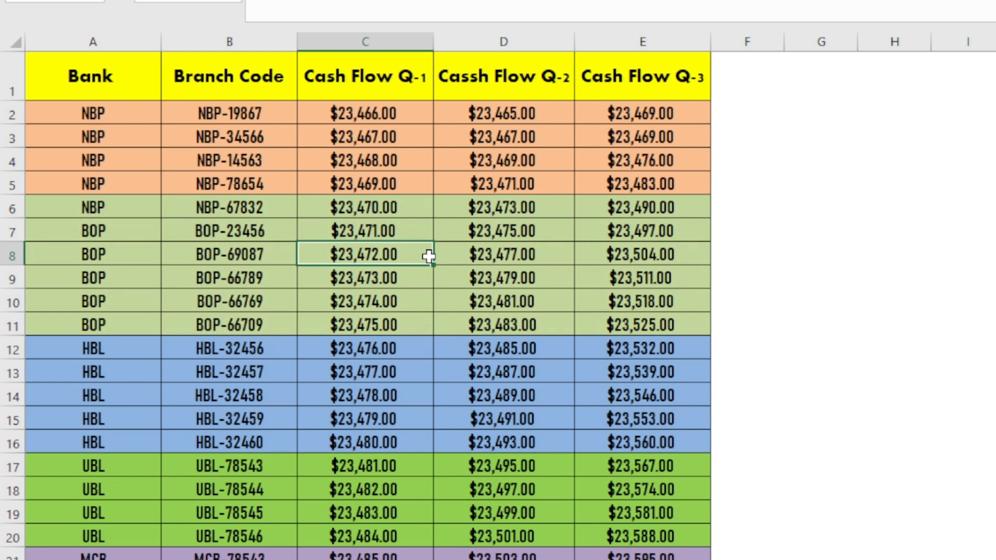
left_click(356, 177)
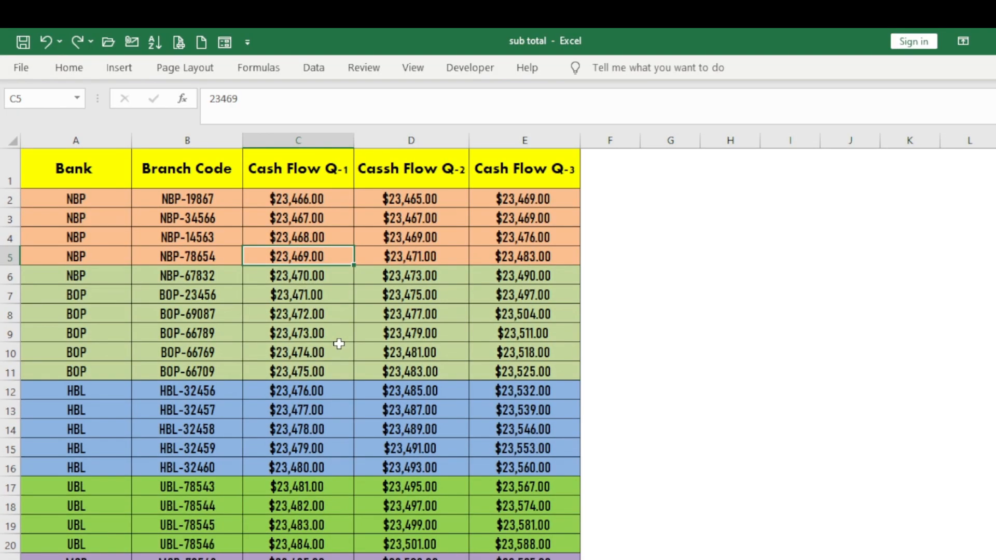
left_click(314, 73)
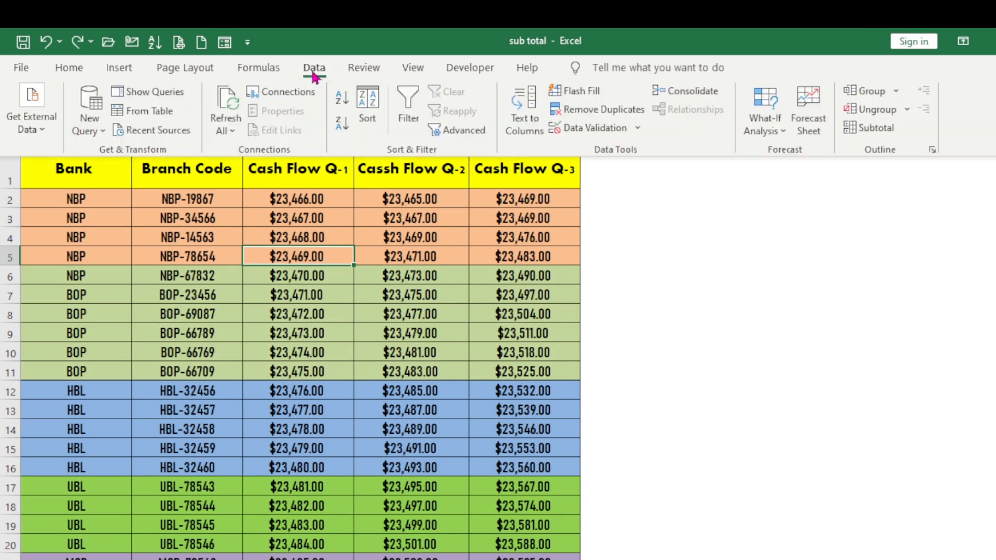
left_click(882, 128)
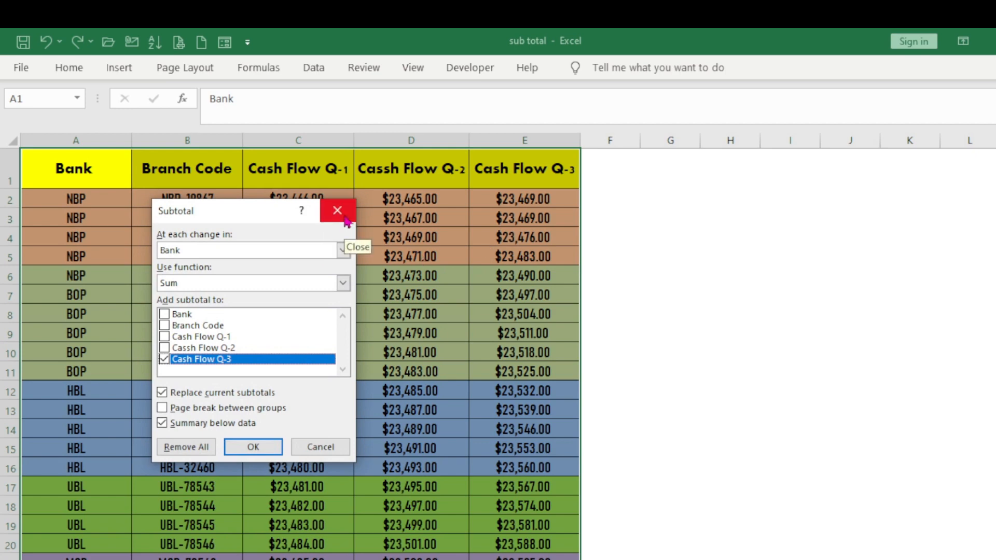
left_click(347, 222)
left_click(671, 251)
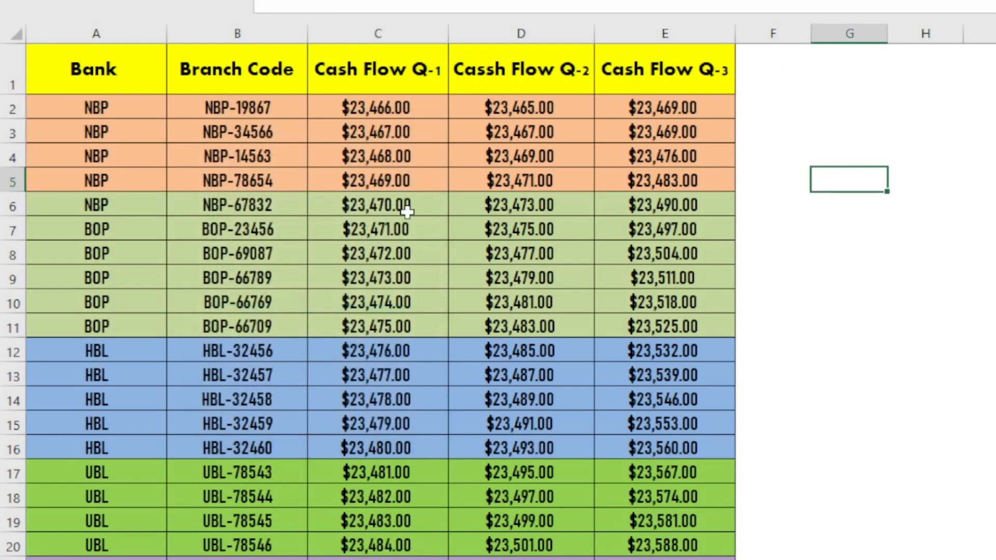
- Subtotal the whole table at each change in Bank with Sum for Cash Flow Q-1, Cassh Flow Q-2 and Cash Flow Q-3
left_click_drag(112, 66, 732, 554)
scroll(623, 524, "up", 2)
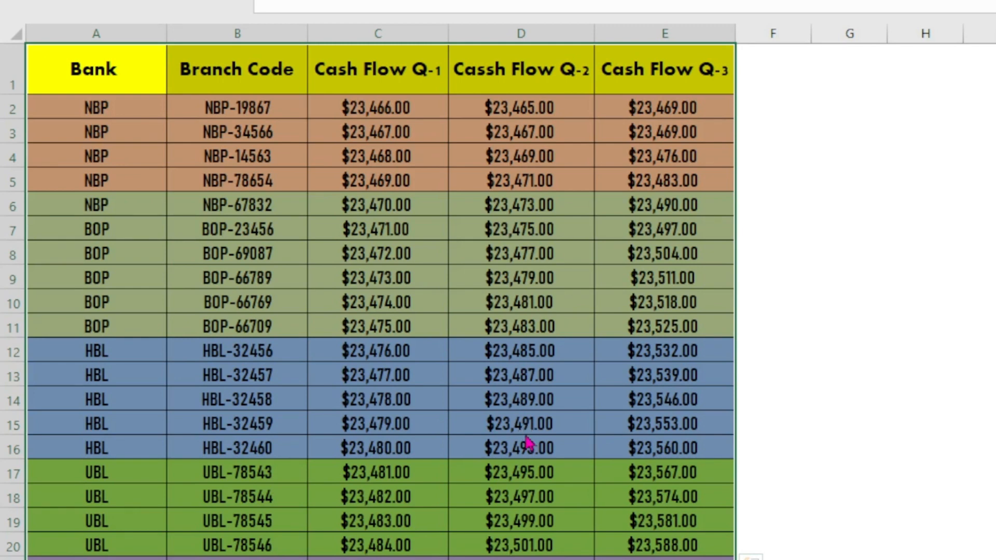
key("alt+a")
key("b")
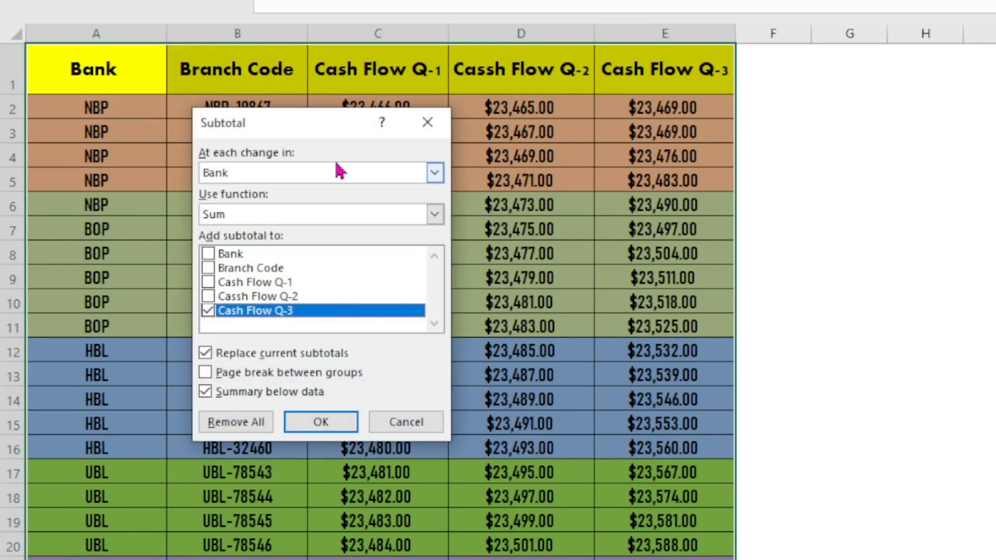
left_click_drag(331, 131, 421, 115)
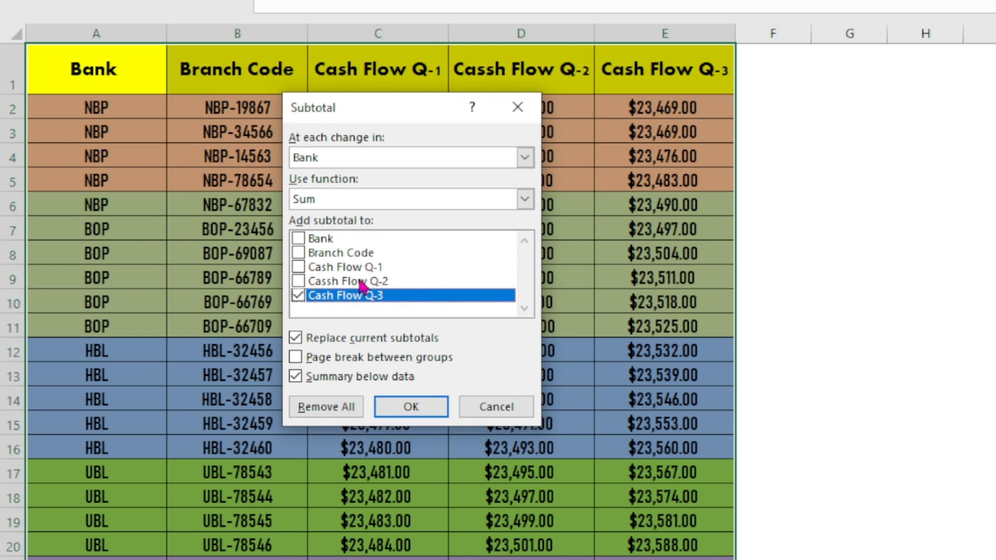
left_click(300, 266)
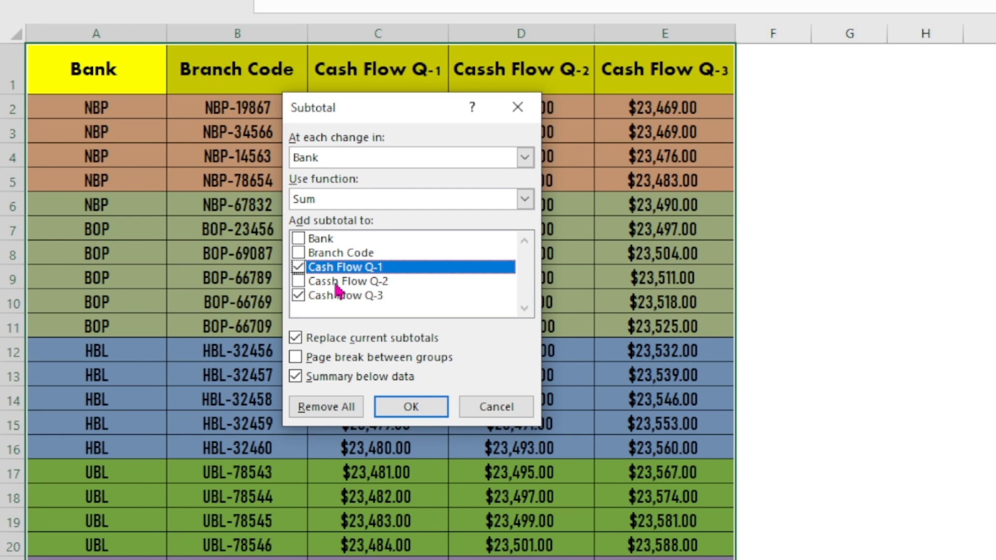
left_click(335, 285)
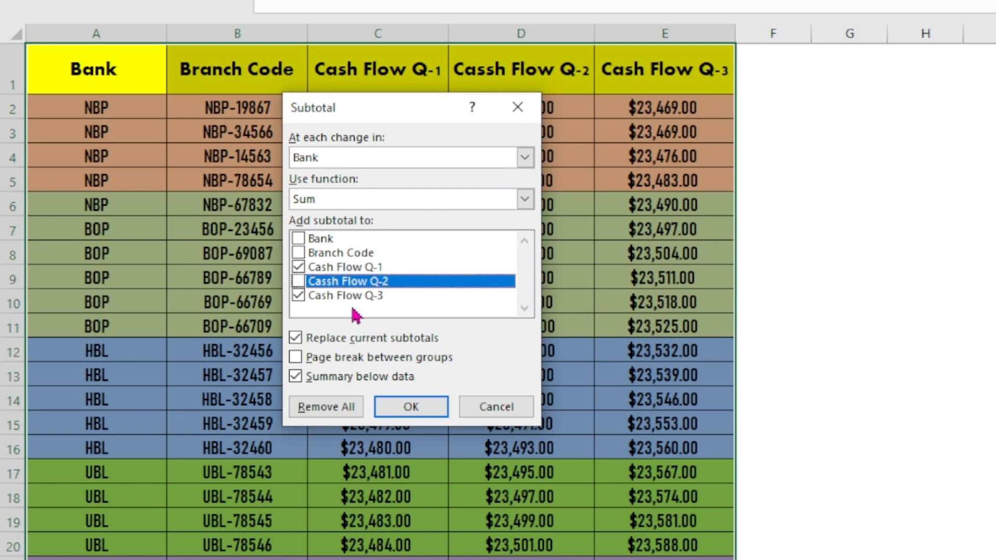
left_click(300, 282)
left_click(416, 407)
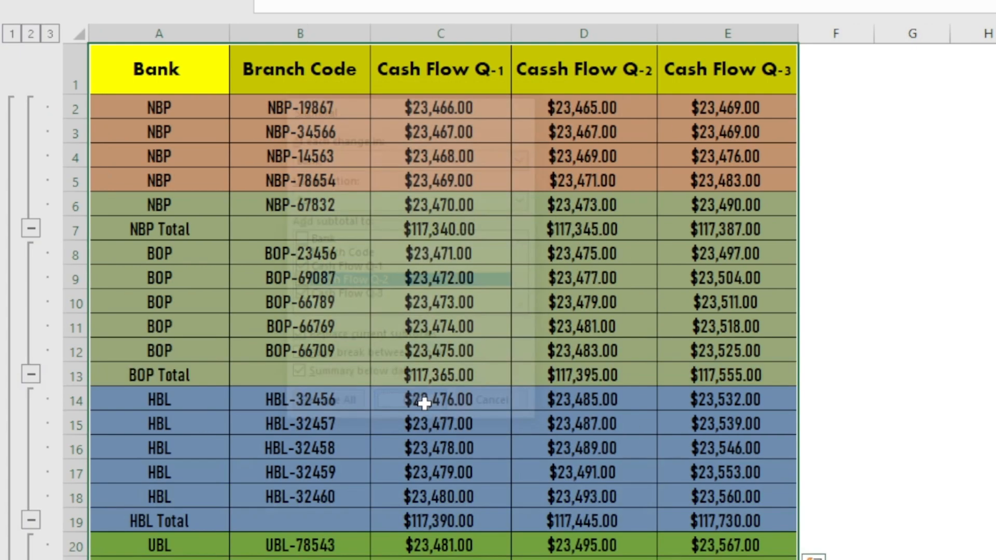
- Examine the total row of each bank group and the grand total row across the three quarters
left_click(447, 310)
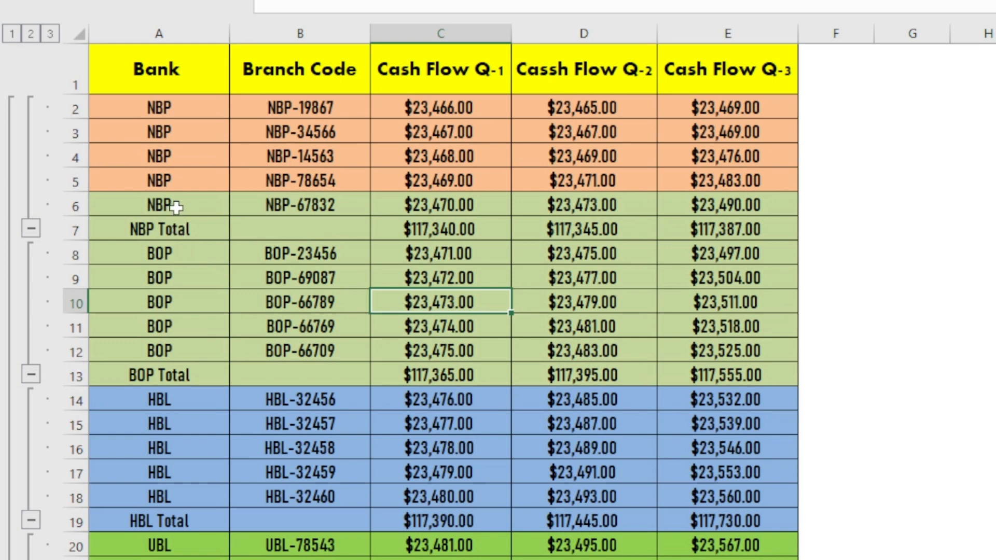
left_click_drag(210, 230, 705, 221)
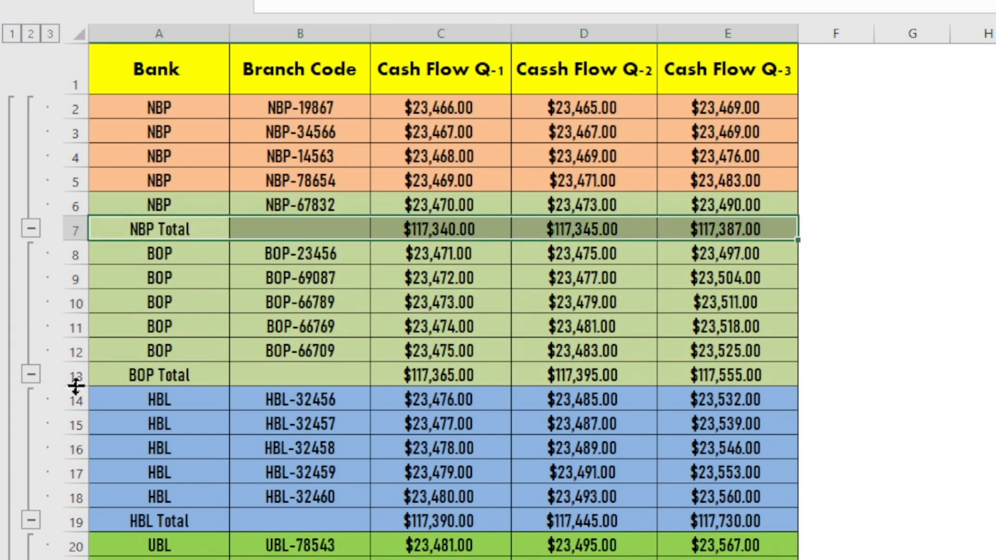
left_click_drag(162, 383, 677, 363)
left_click_drag(171, 521, 716, 518)
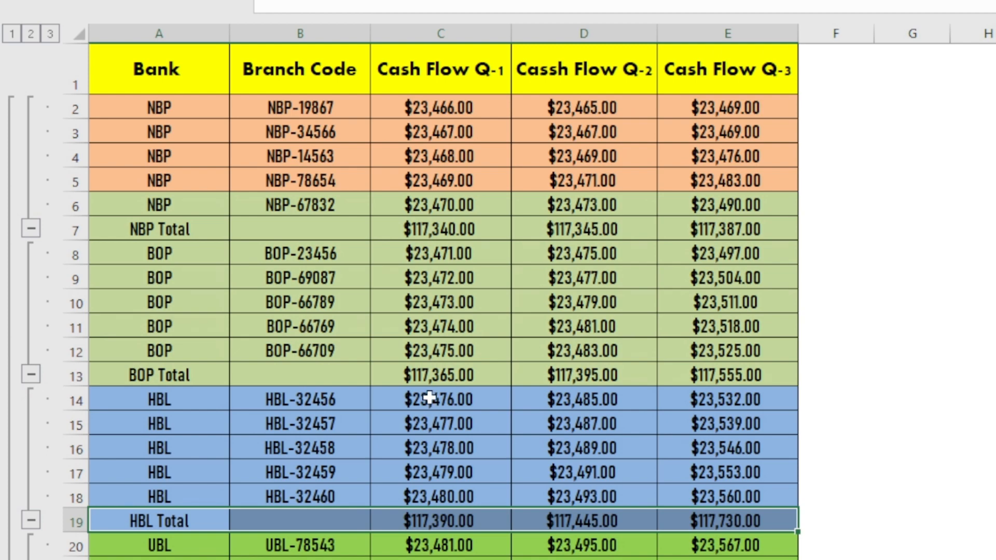
scroll(429, 397, "down", 3)
scroll(430, 398, "down", 1)
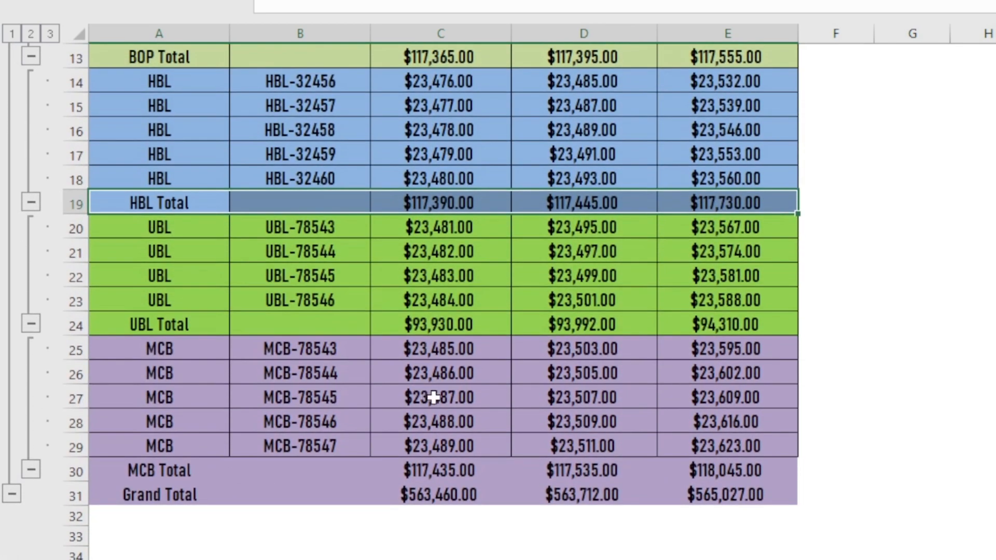
left_click(244, 472)
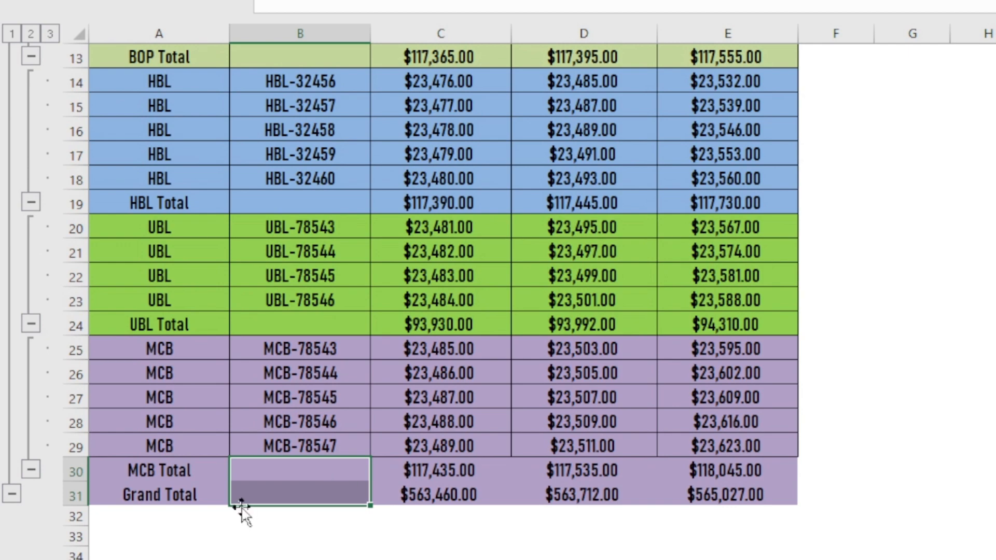
left_click_drag(178, 494, 727, 496)
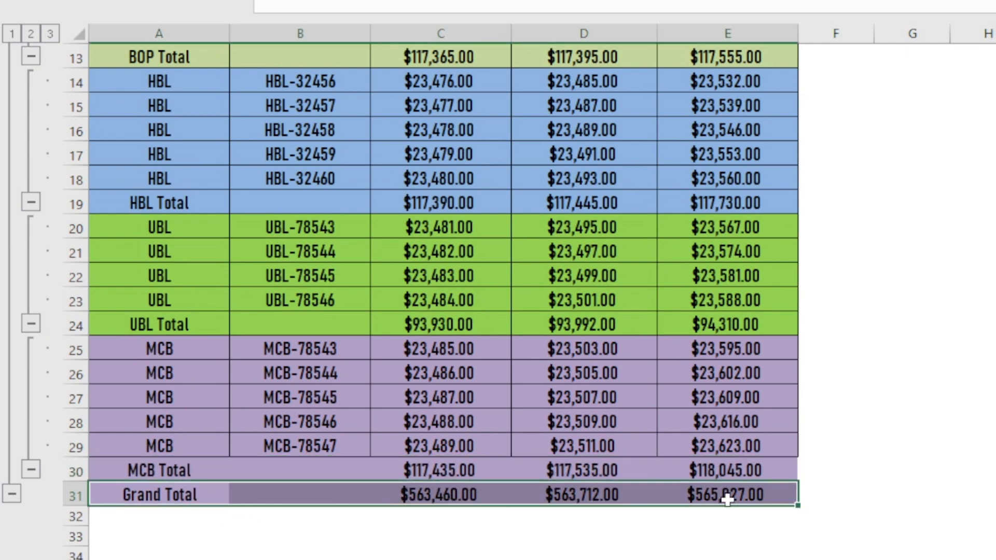
scroll(454, 422, "up", 4)
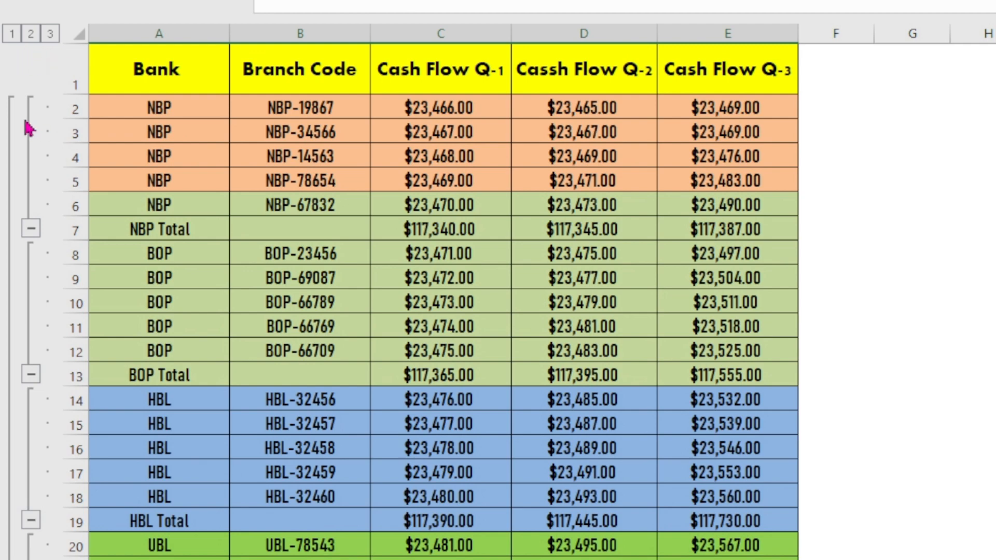
- Collapse the outline to level 1 and expand it to level 2 to show only the bank totals and grand total
left_click(18, 37)
left_click(34, 37)
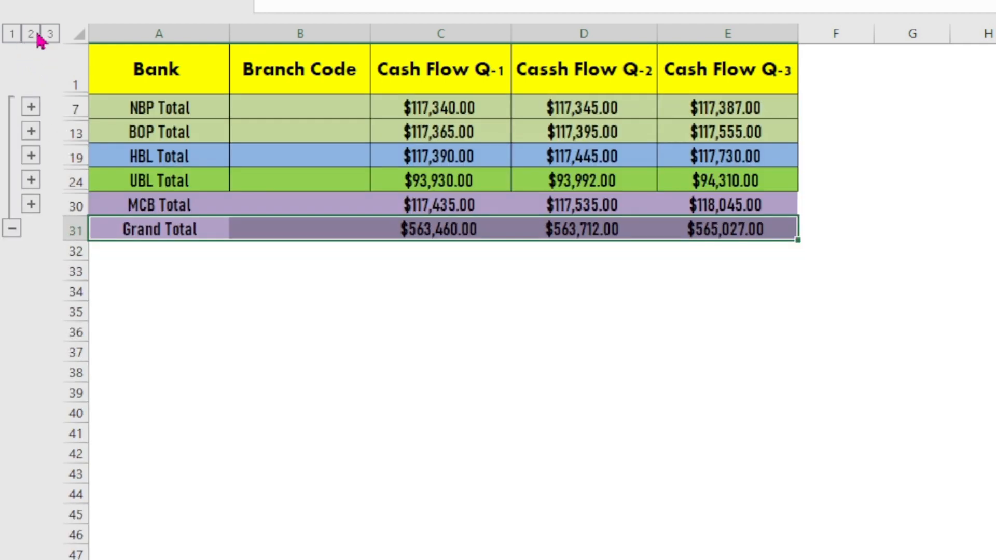
- Expand the outline to level 3 and toggle the outline symbols off and back on
left_click(47, 37)
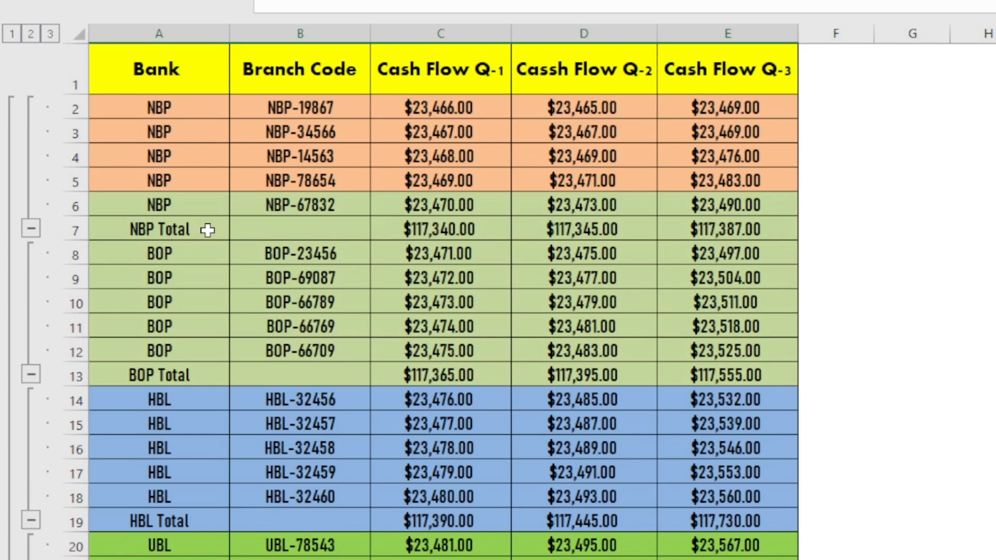
key("ctrl+8")
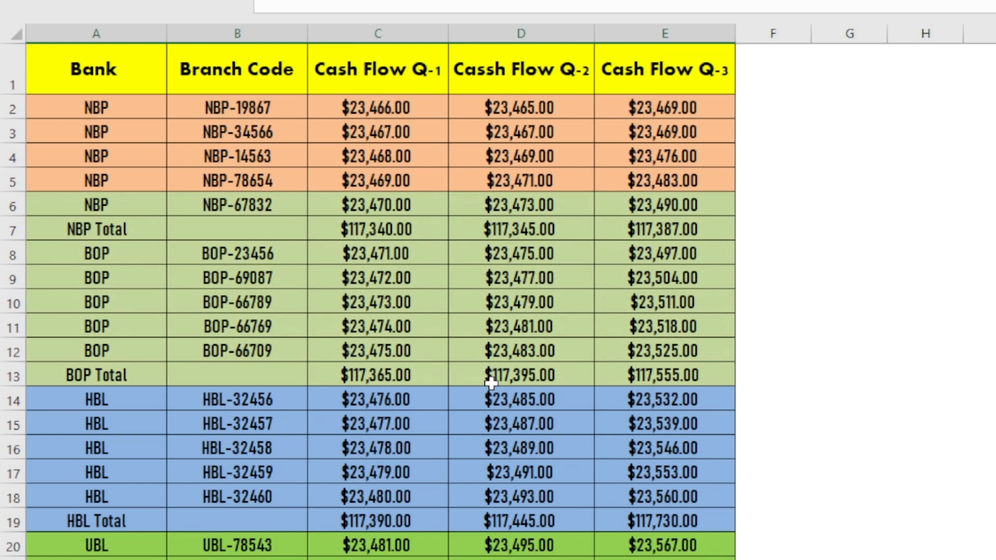
key("ctrl+8")
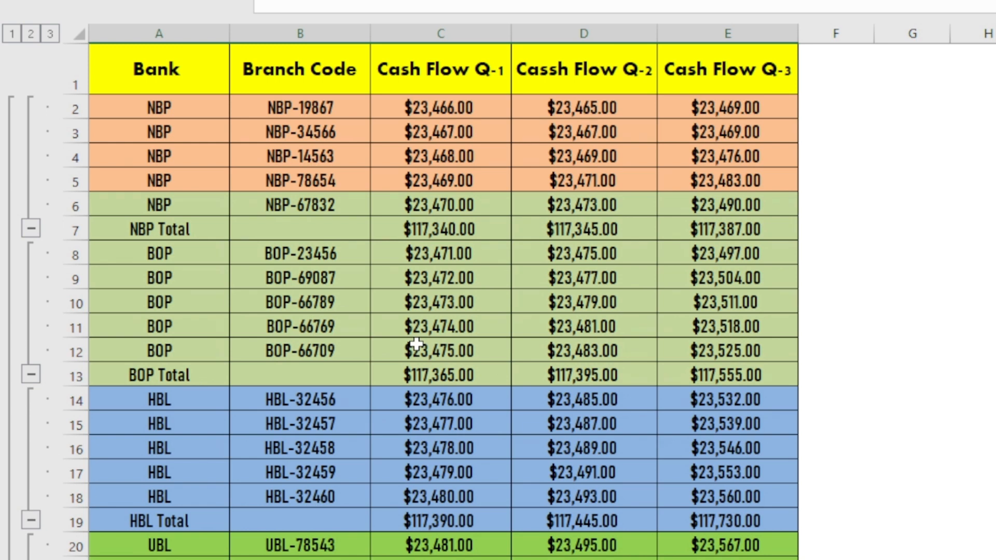
- Switch the outline from level 1 to level 2 and examine the bank total and grand total rows
left_click(12, 35)
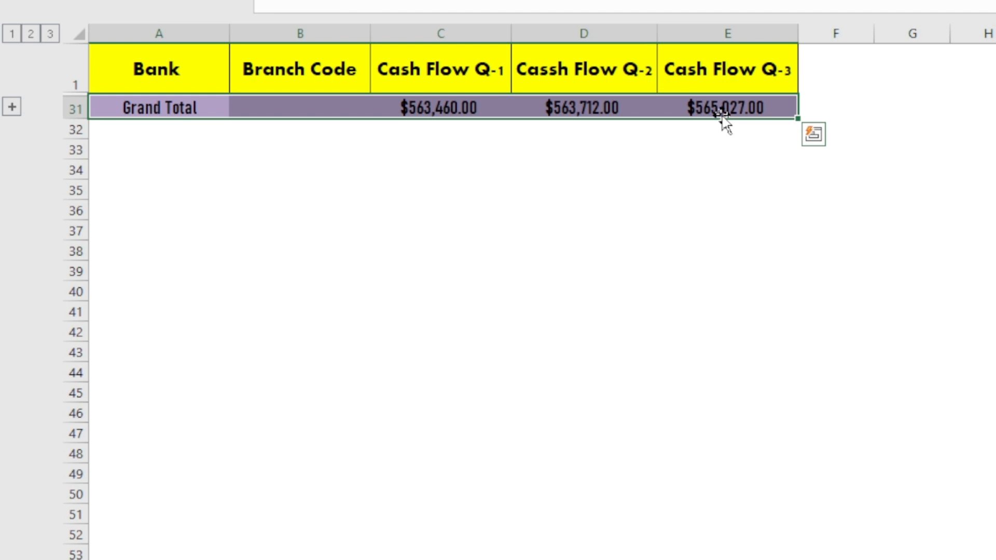
left_click(30, 35)
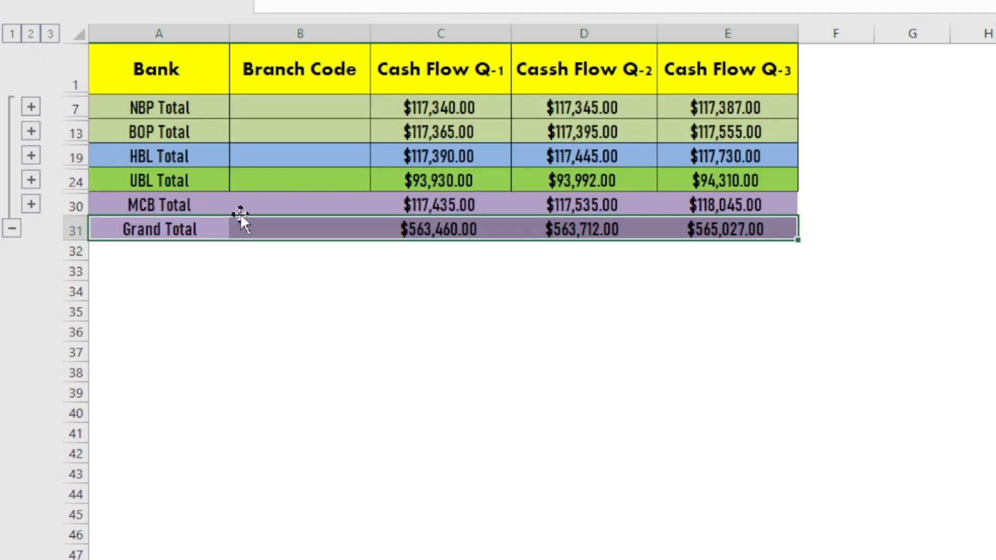
left_click(201, 111)
left_click(616, 118)
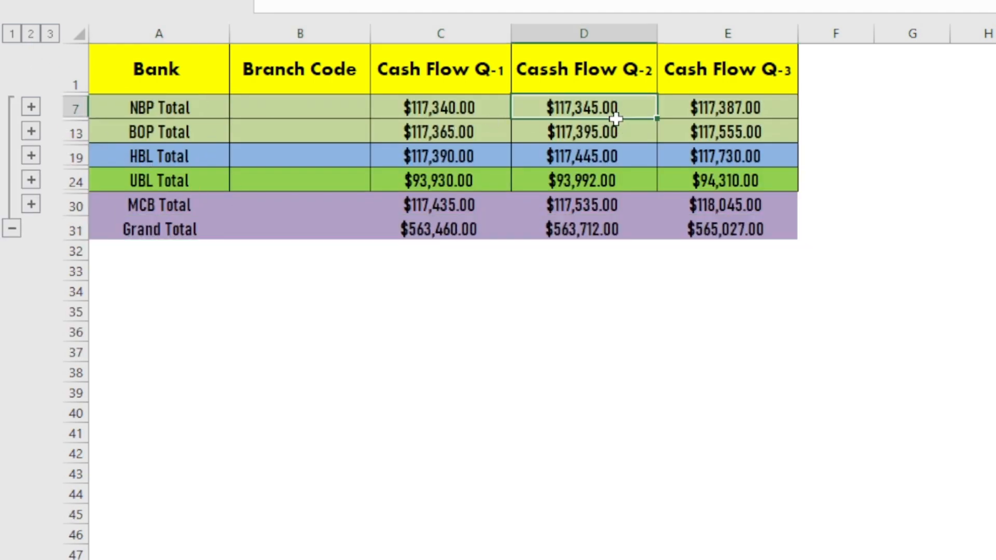
left_click(174, 134)
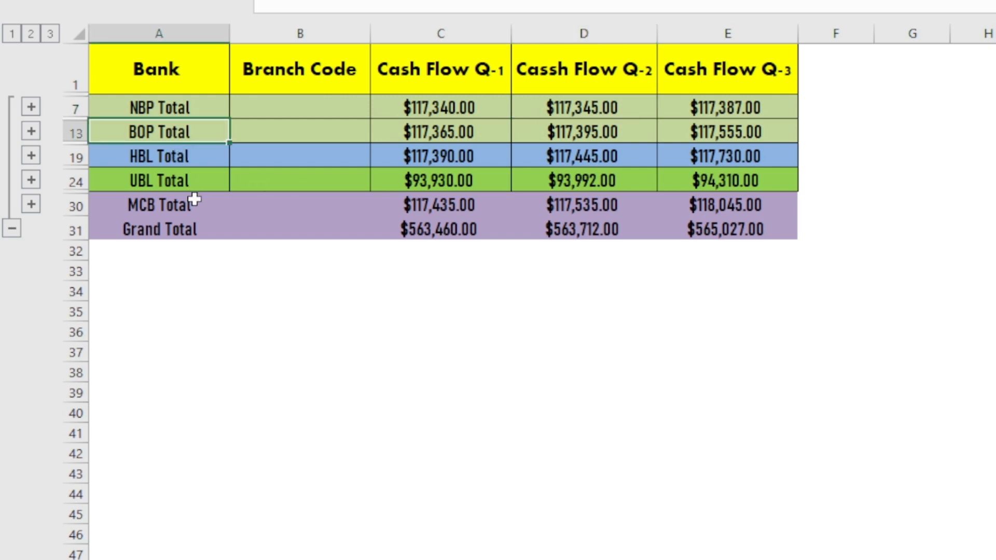
left_click(199, 228)
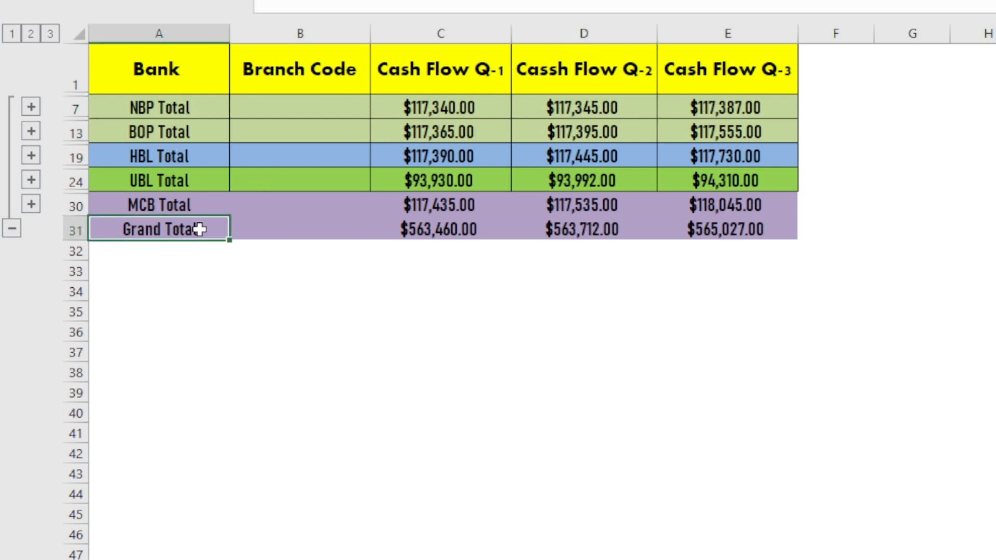
- Expand the outline to level 3 and examine the NBP, BOP and HBL total rows among their branch records
left_click(50, 34)
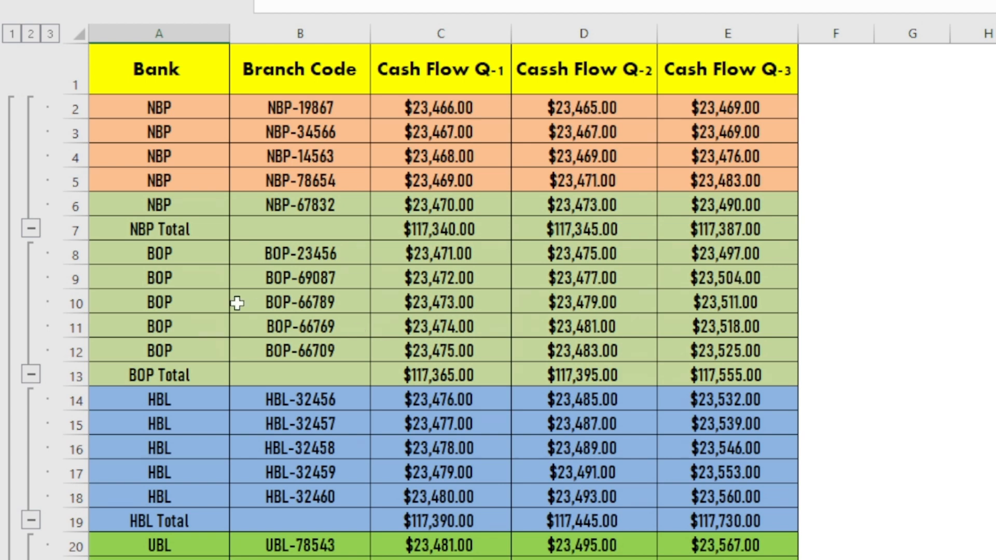
left_click_drag(118, 228, 714, 225)
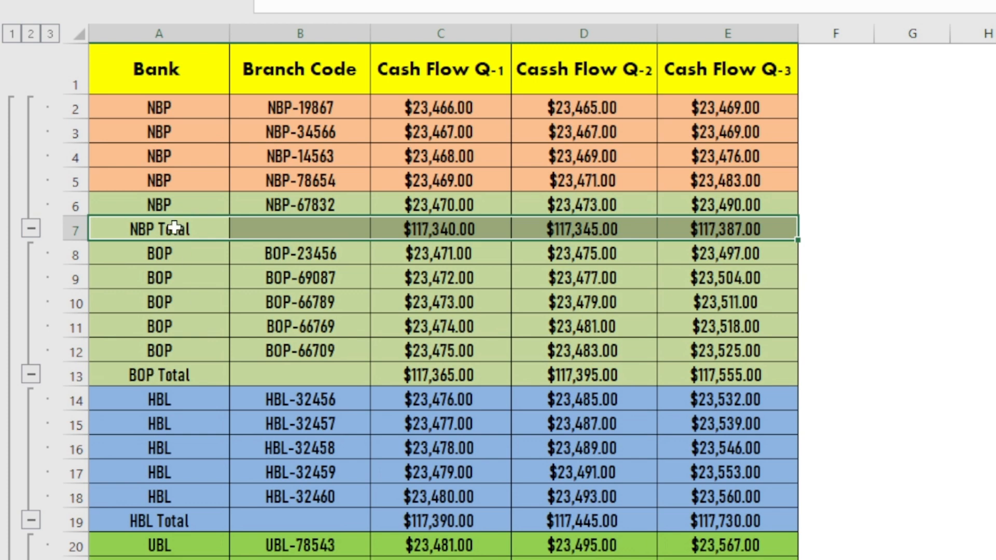
left_click_drag(200, 379, 668, 374)
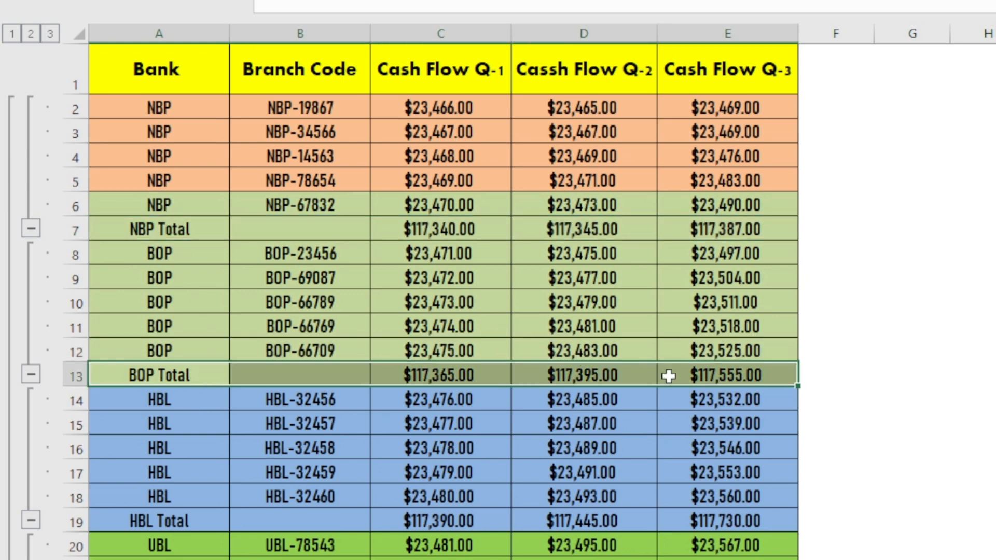
left_click(214, 523)
left_click_drag(214, 523, 677, 520)
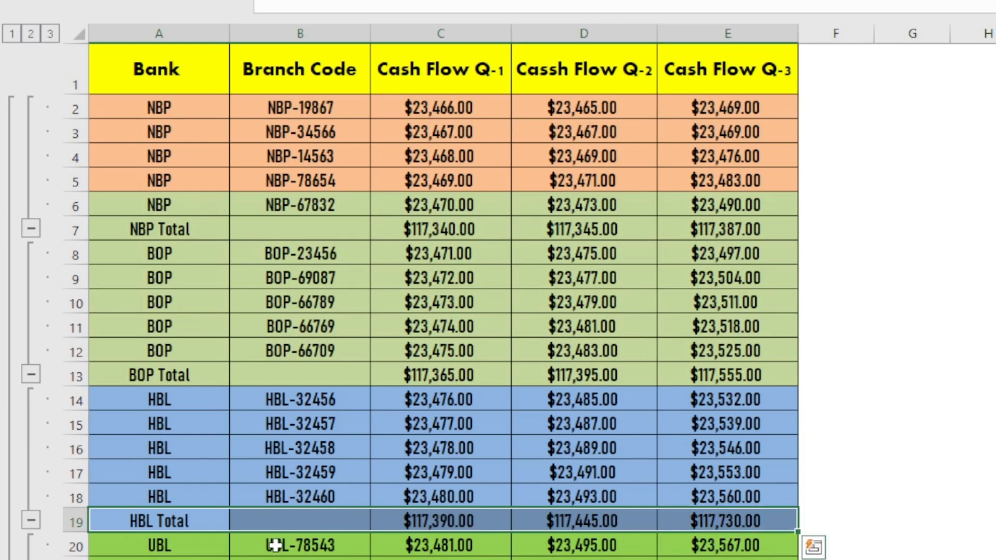
- Collapse the outline to level 2 and fill only the visible cells from NBP Total through Grand Total with standard red
left_click(31, 36)
left_click_drag(196, 106, 687, 225)
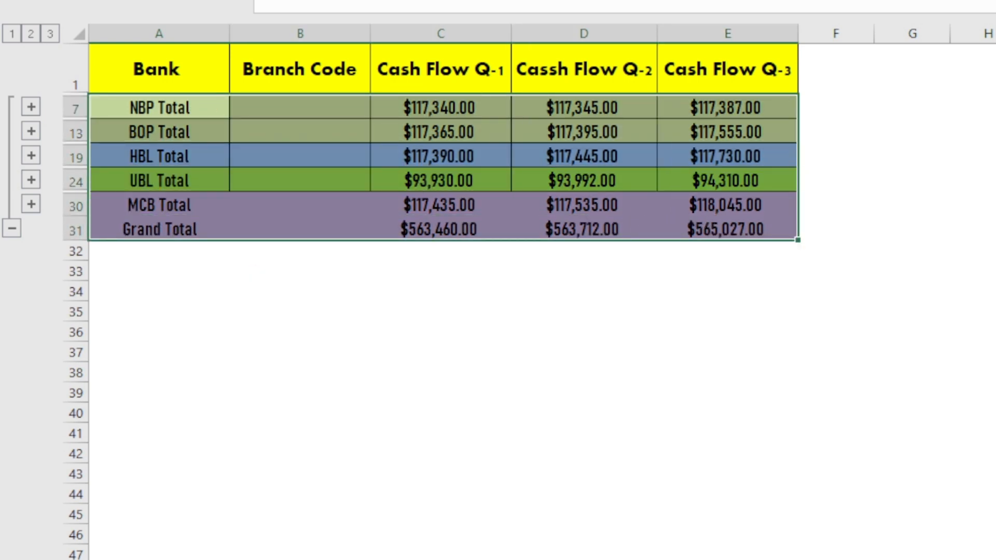
key("alt+semicolon")
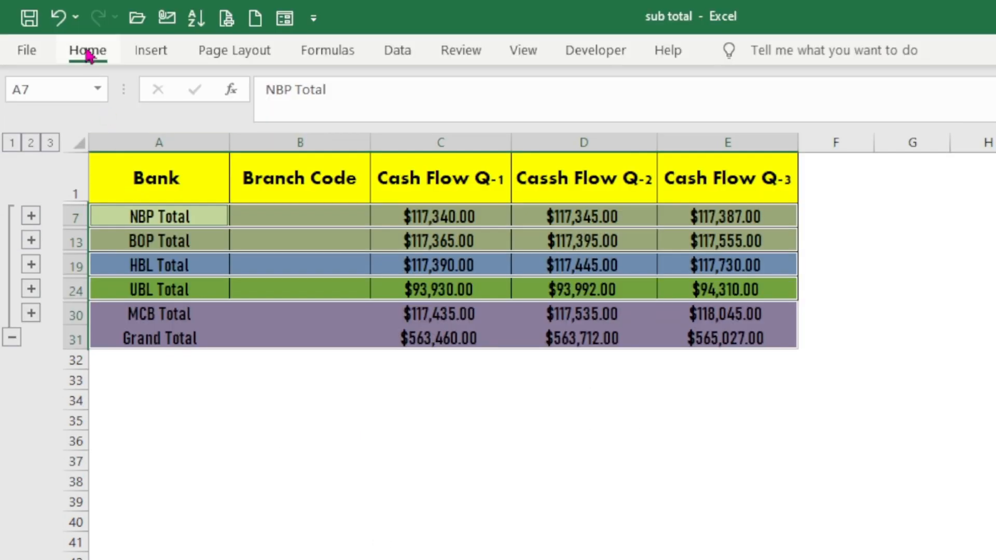
left_click(87, 51)
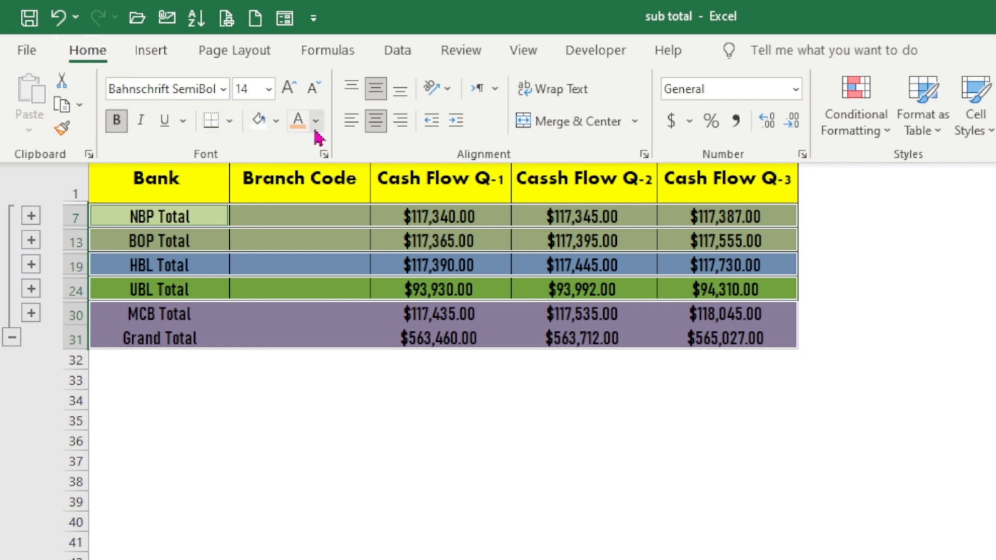
left_click(276, 122)
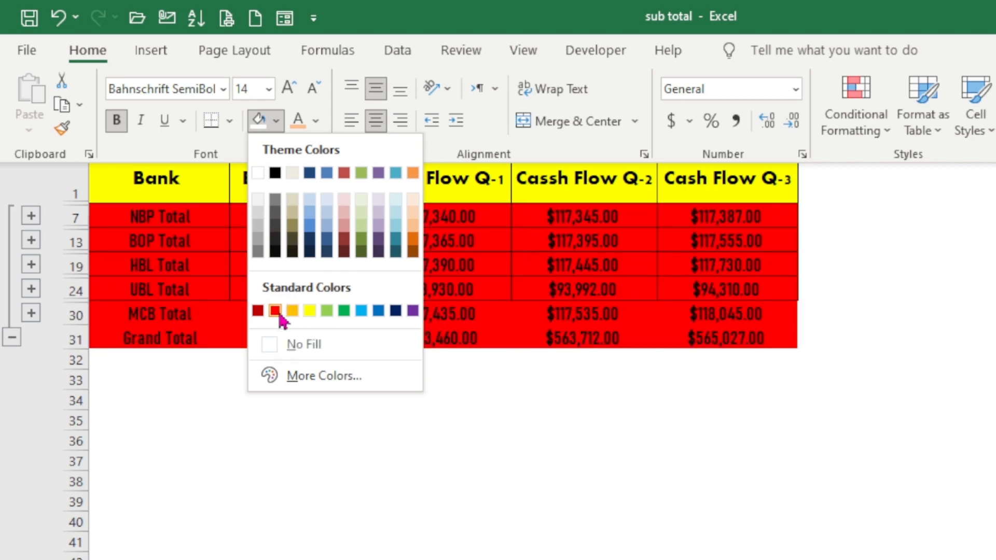
left_click(278, 313)
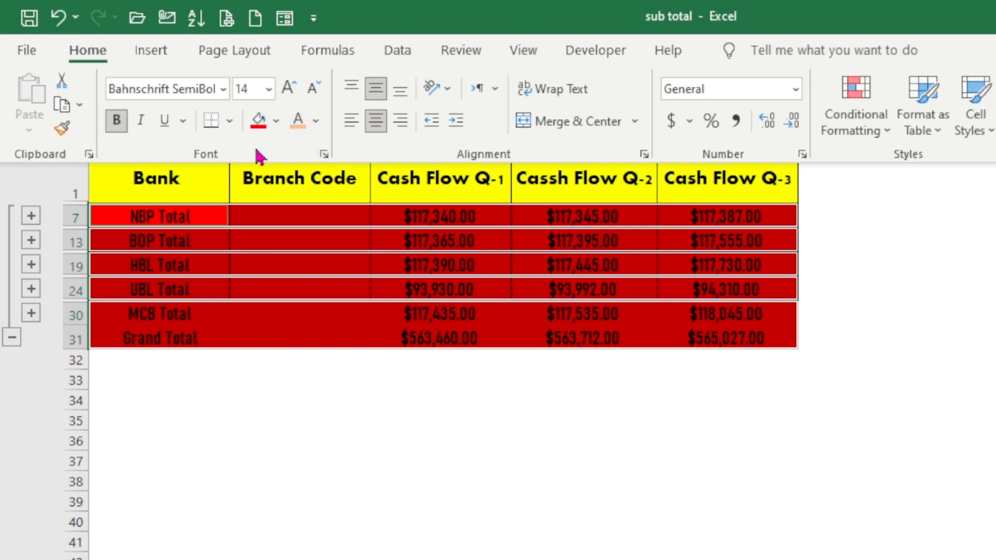
- Italicize the selected total rows and increase their font size to 16
left_click(143, 125)
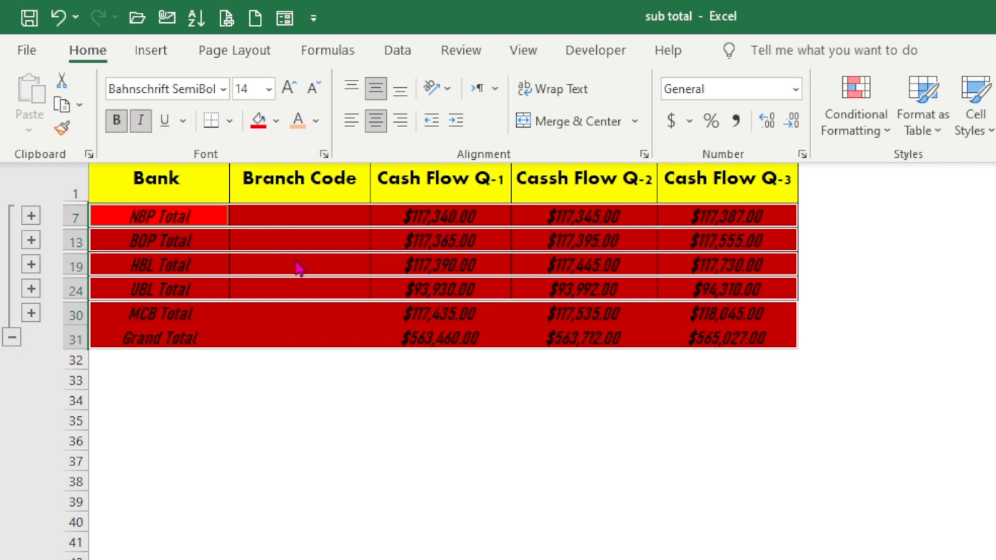
left_click(289, 89)
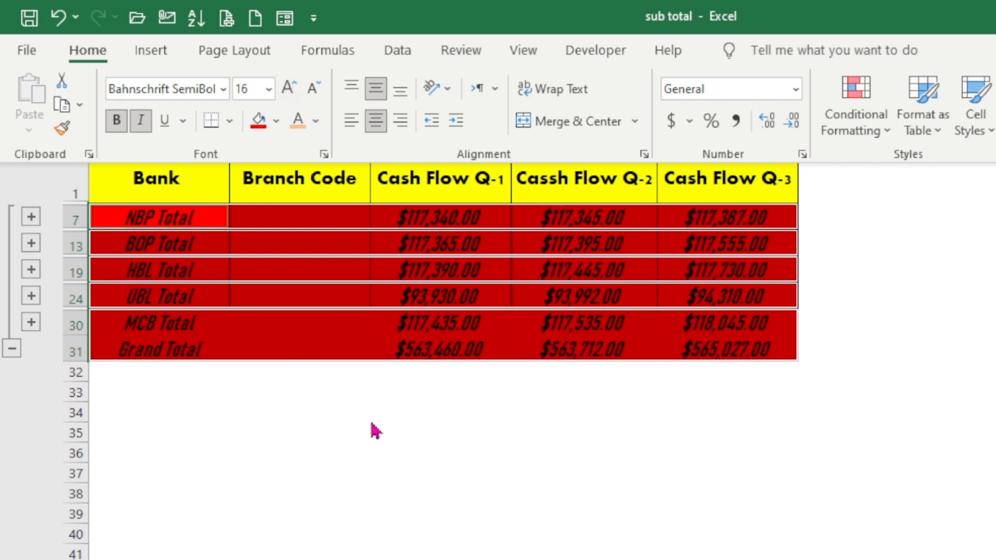
key("ctrl+F1")
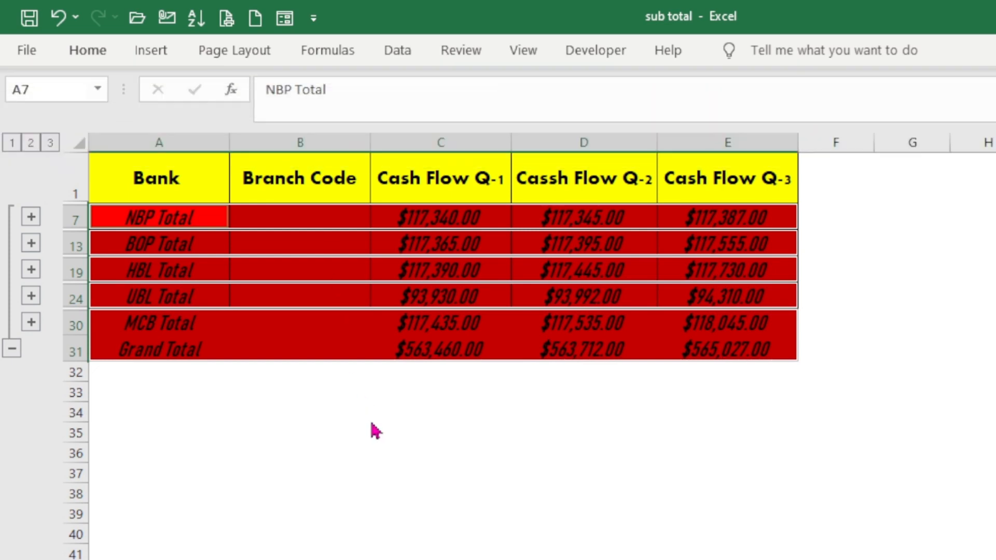
- Expand the outline to level 3 and check the formatting of each bank total row and the grand total row
left_click(50, 143)
left_click(460, 385)
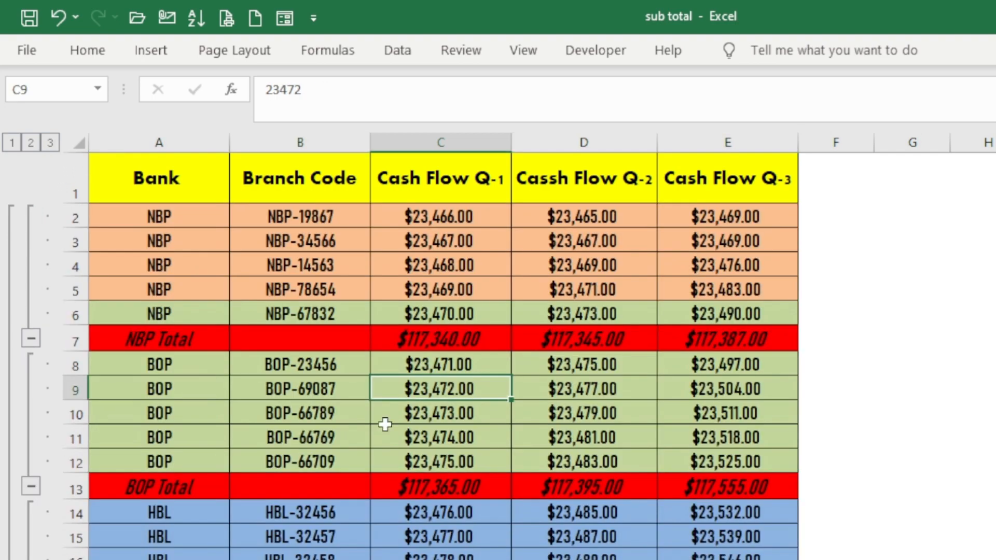
left_click(151, 339)
left_click(159, 486)
scroll(403, 512, "down", 3)
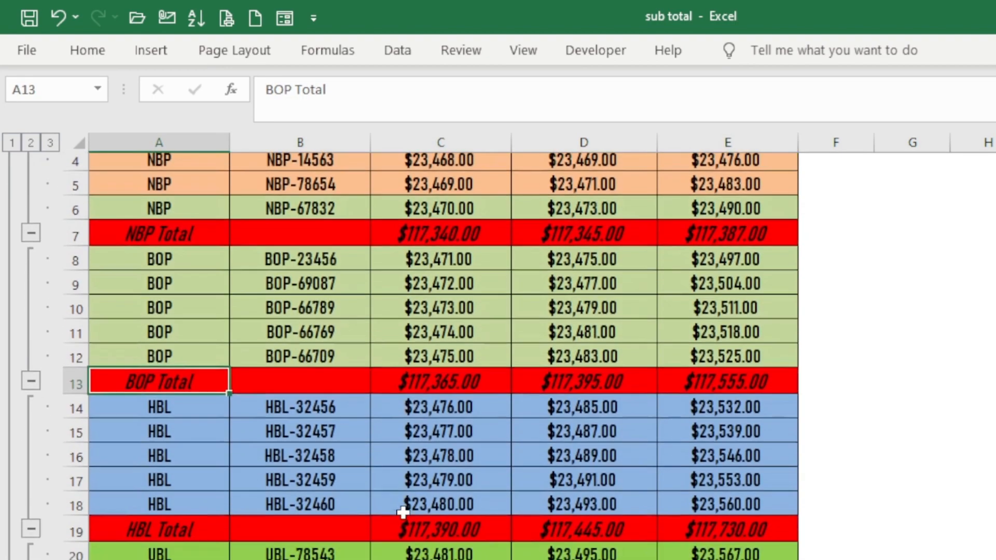
scroll(260, 527, "down", 1)
left_click(182, 559)
scroll(222, 550, "up", 4)
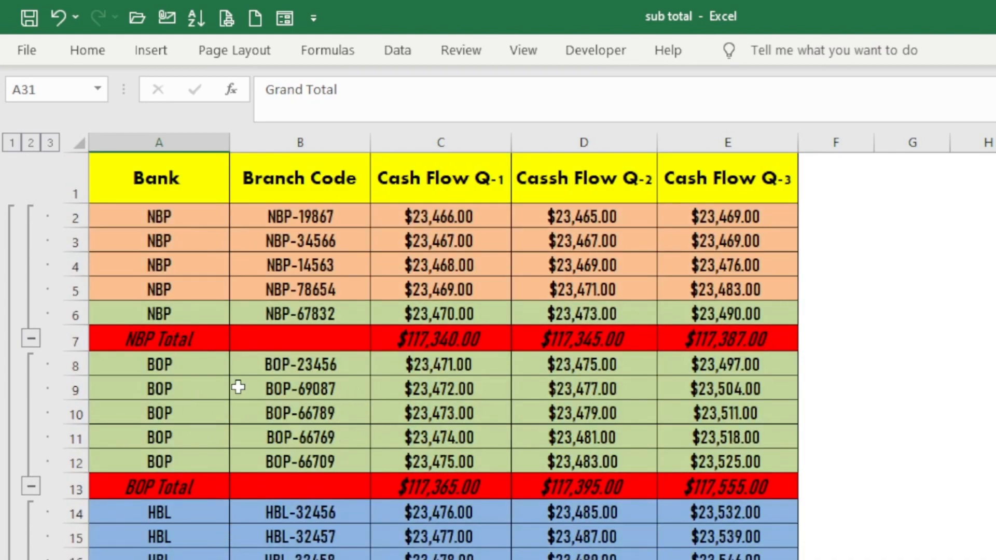
left_click_drag(182, 340, 520, 338)
left_click_drag(156, 482, 344, 488)
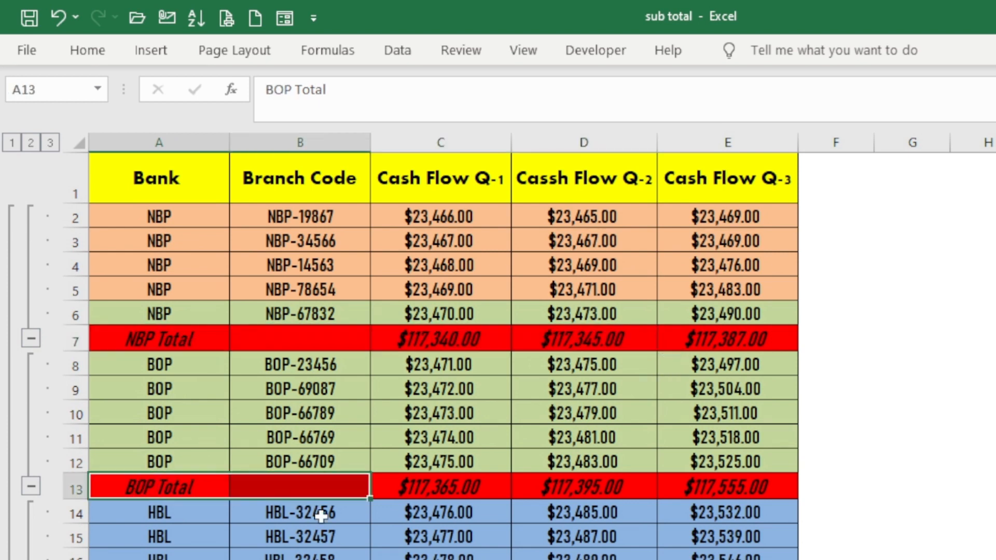
left_click(159, 559)
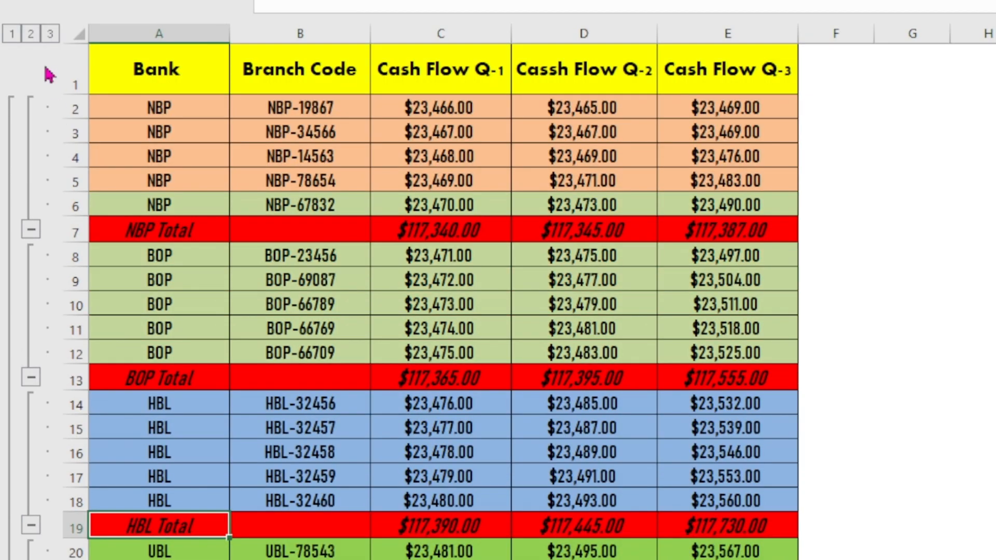
- Review the formatted table at outline levels 2 and 3 and hide the outline symbols with all rows expanded
left_click(30, 33)
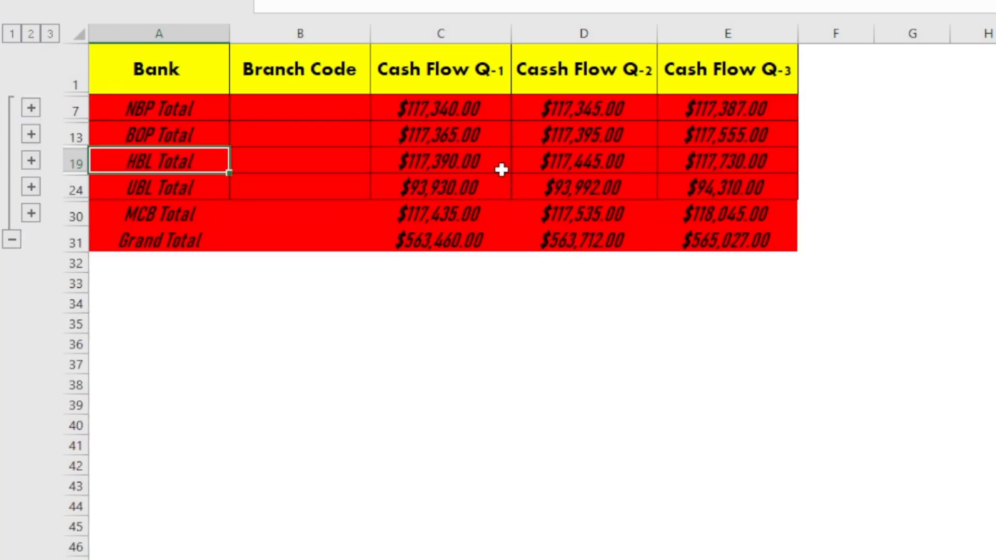
left_click(49, 33)
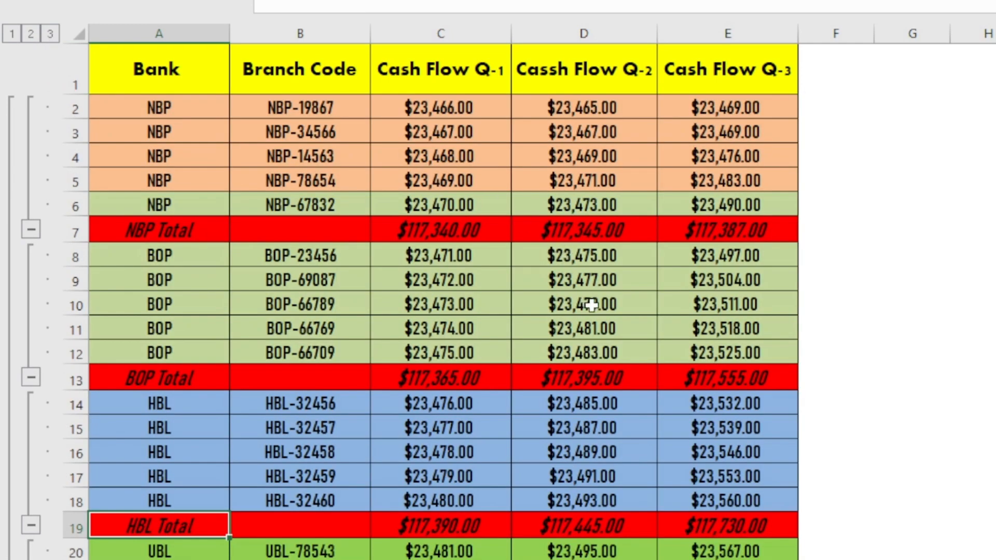
scroll(594, 305, "down", 4)
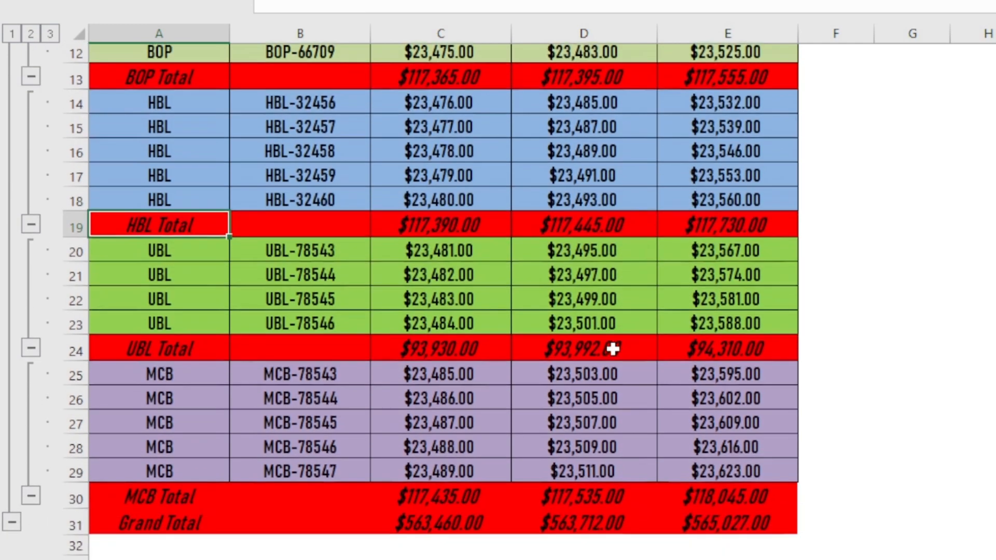
scroll(613, 351, "up", 4)
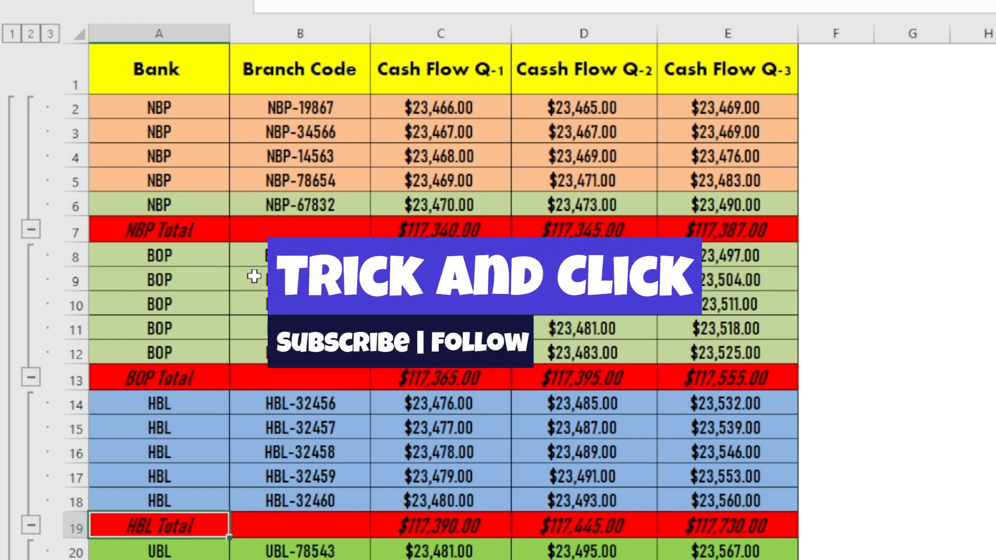
key("ctrl+8")
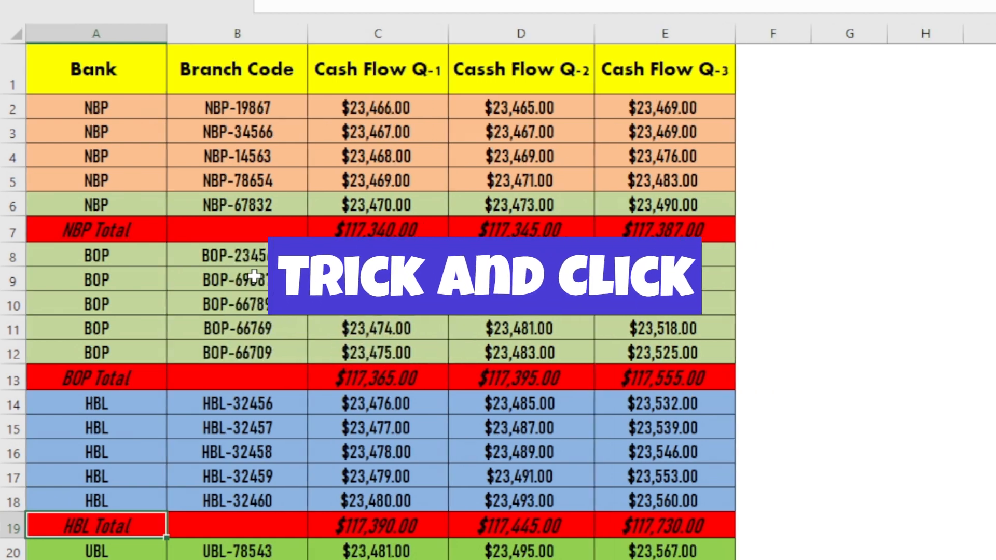